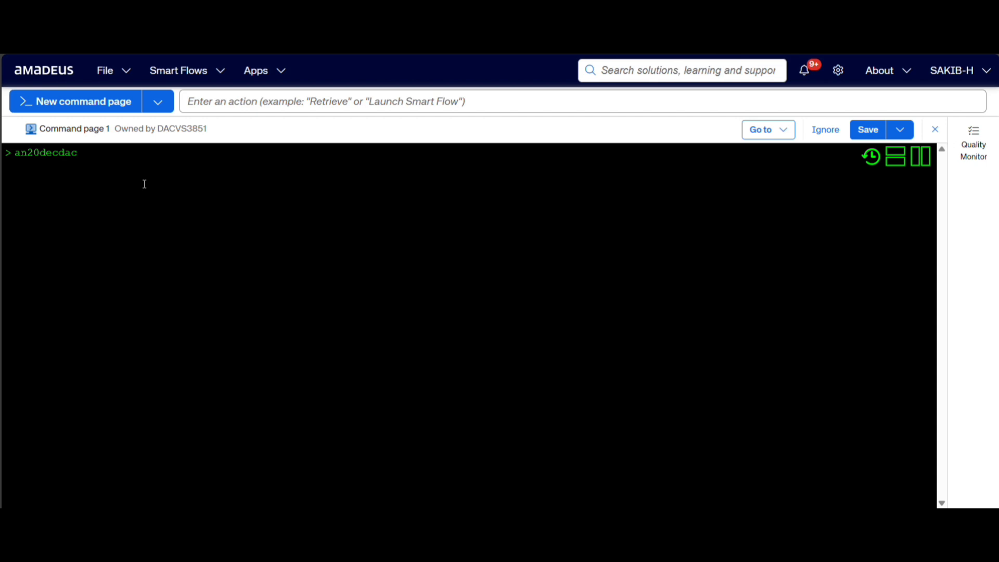
Query BG availability from DAC to BKK on 20 December and sell three Y-class seats on the listed flight.
type("bkk/abg")
key("Return")
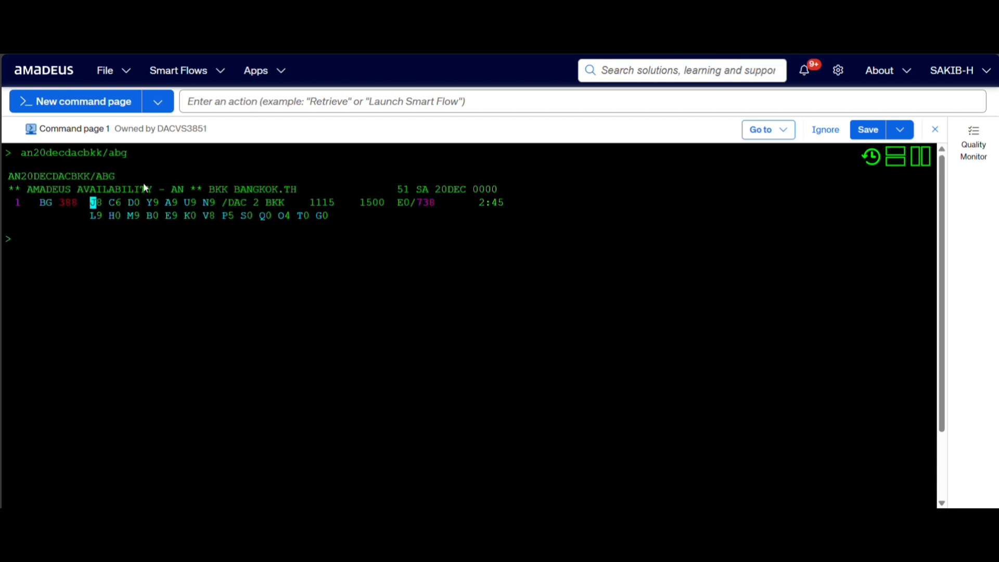
left_click(134, 219)
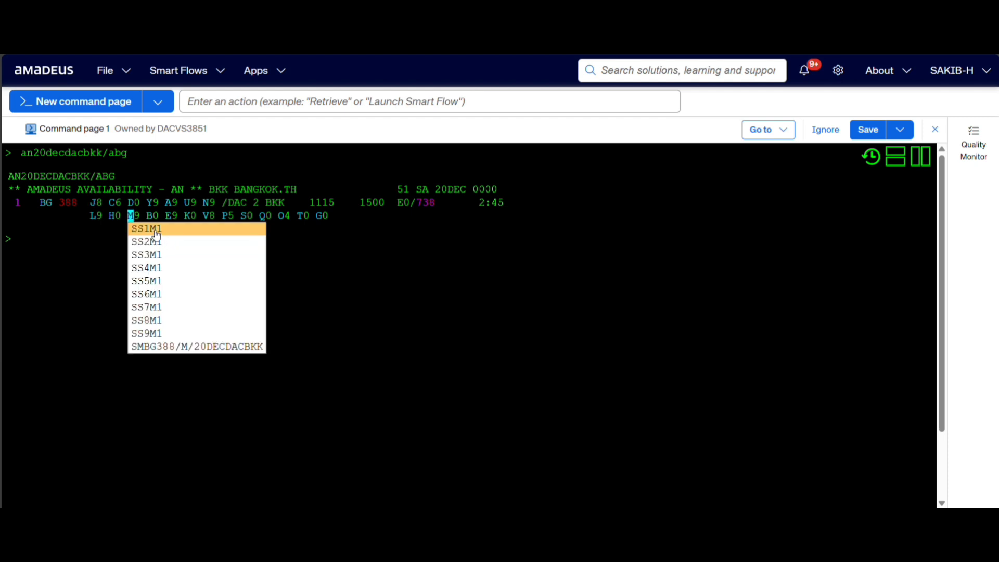
left_click(151, 204)
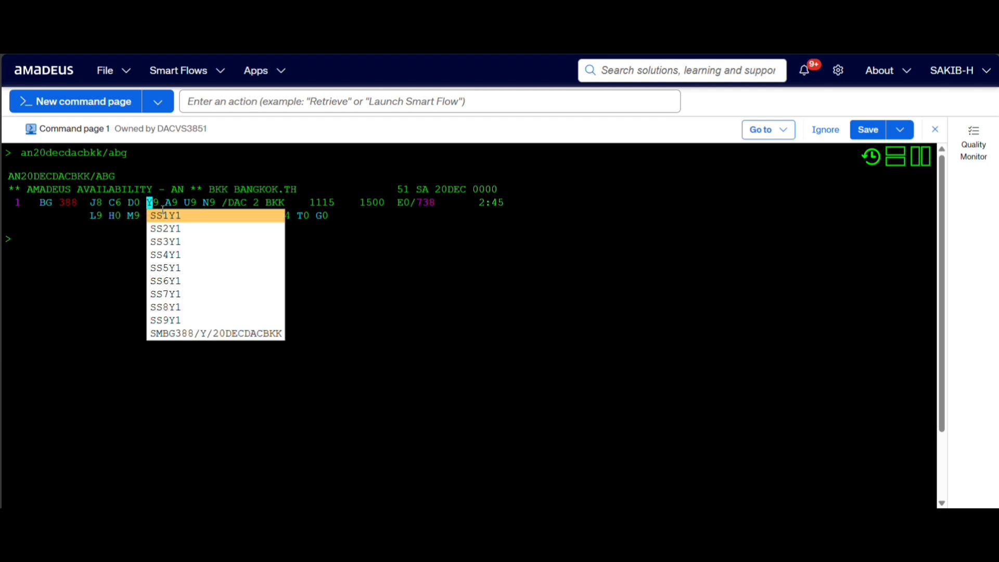
left_click(191, 242)
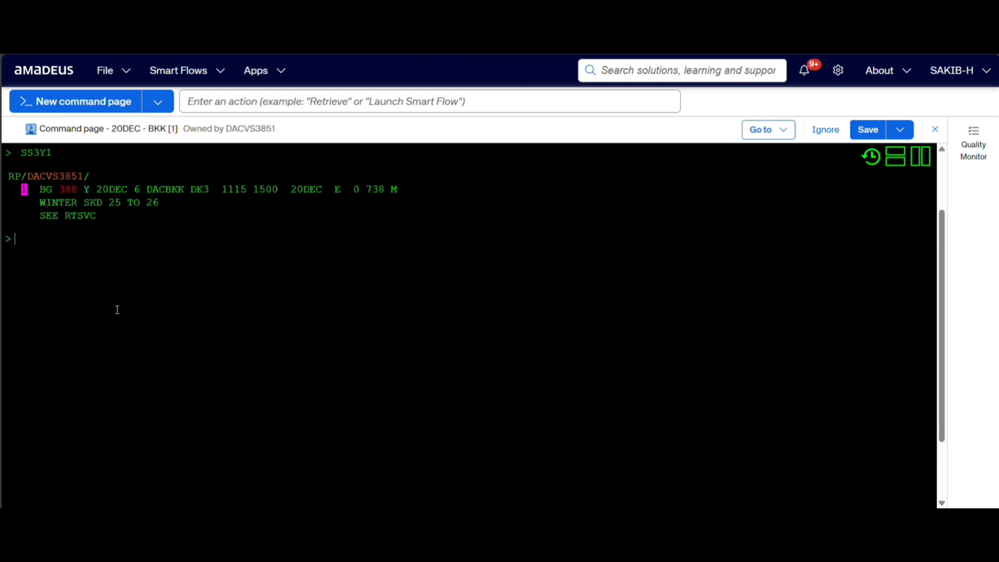
Query BG availability for the return from BKK to DAC on 24 December.
type("an24decbkkda")
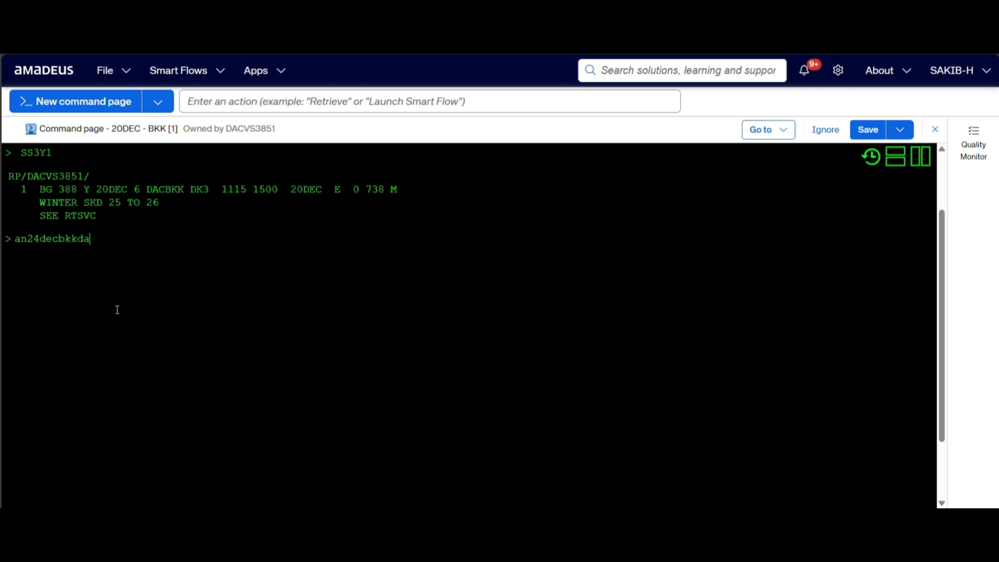
type("c/abg")
key("Return")
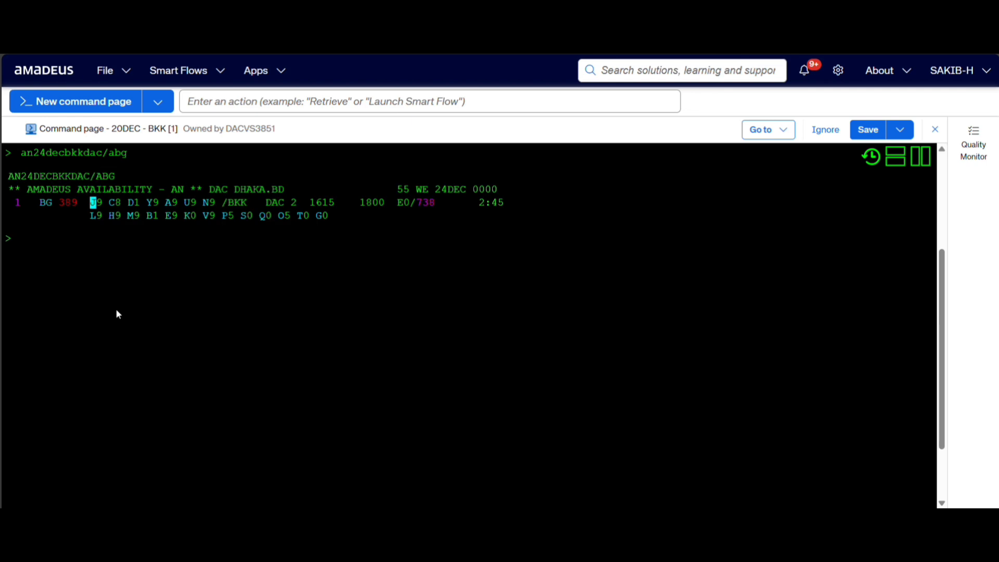
Sell three Y-class seats on line 1 of the return availability.
type("ss3yl")
key("Return")
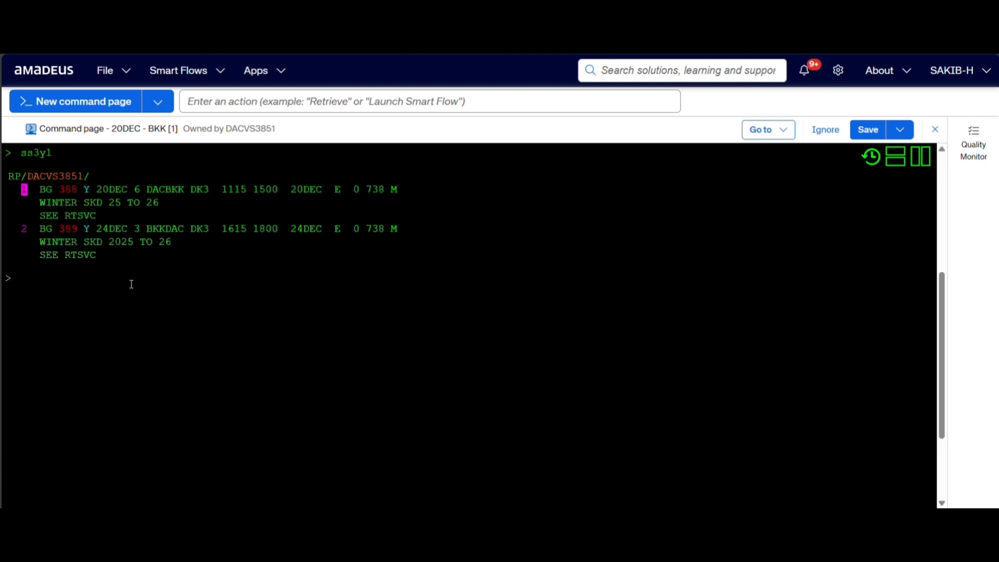
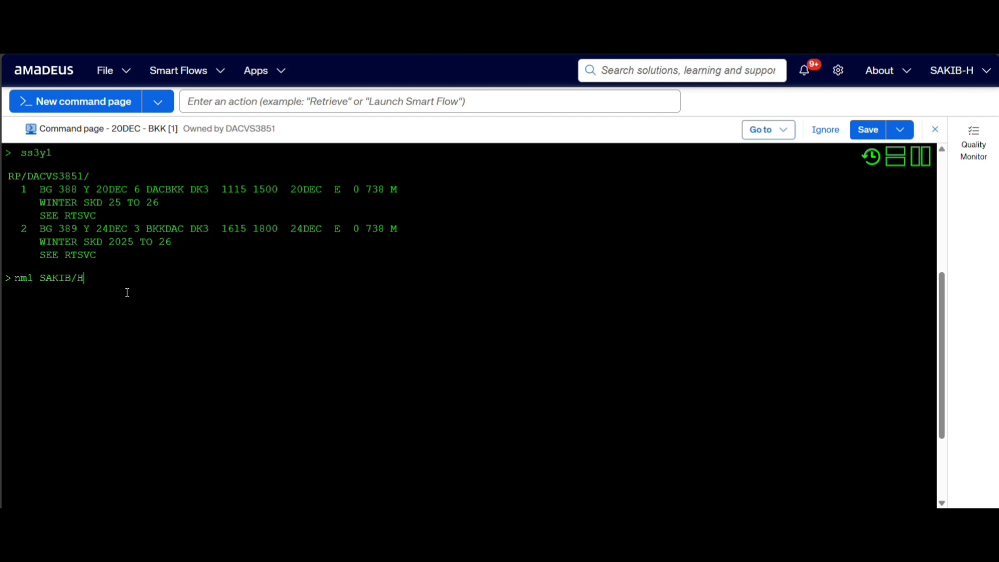
Add the first adult passenger's name with the title MR to the booking.
key("Return")
Add the second adult passenger with title MS, including an accompanying infant (INF) with name, title MSTR and date of birth.
type("NM")
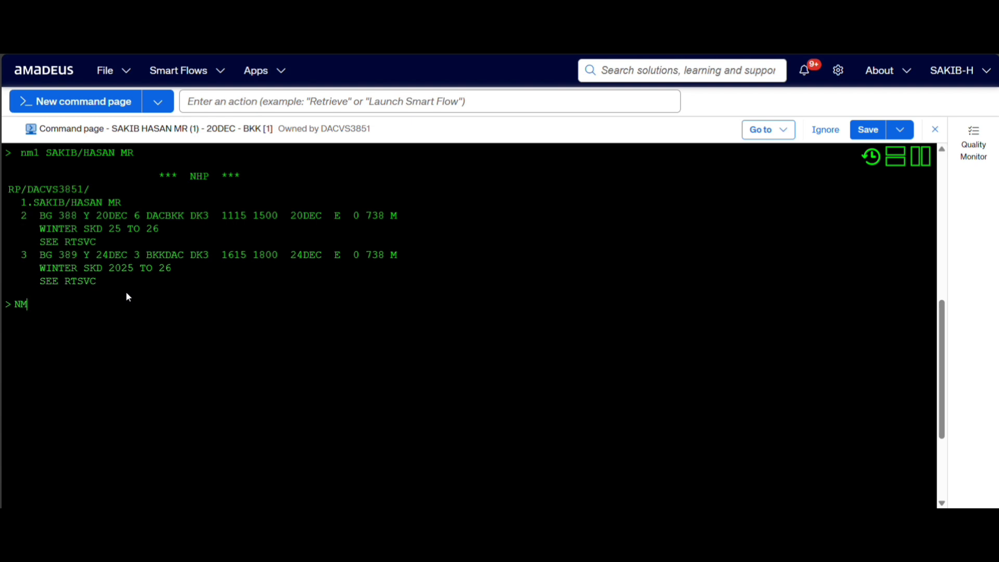
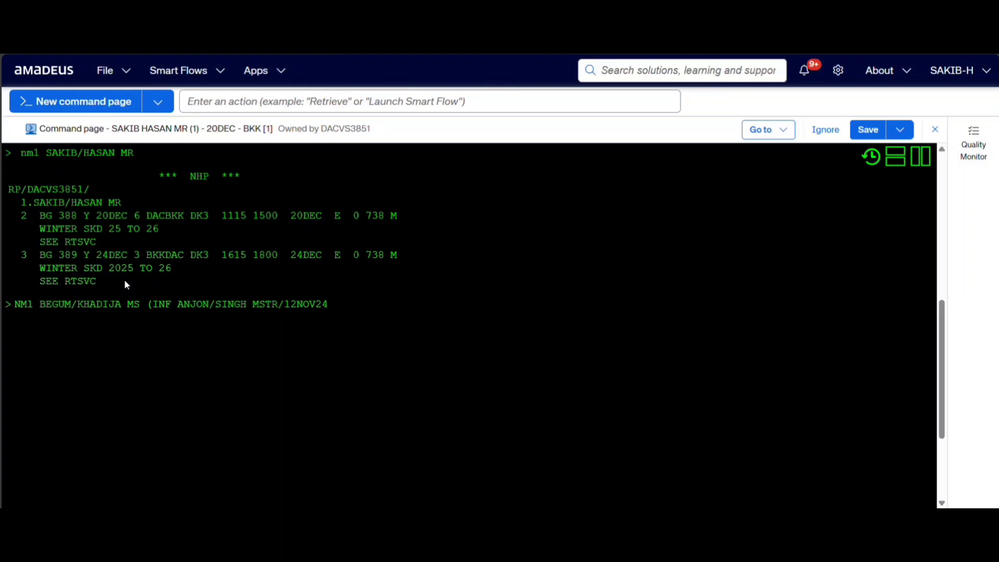
type(")")
key("Return")
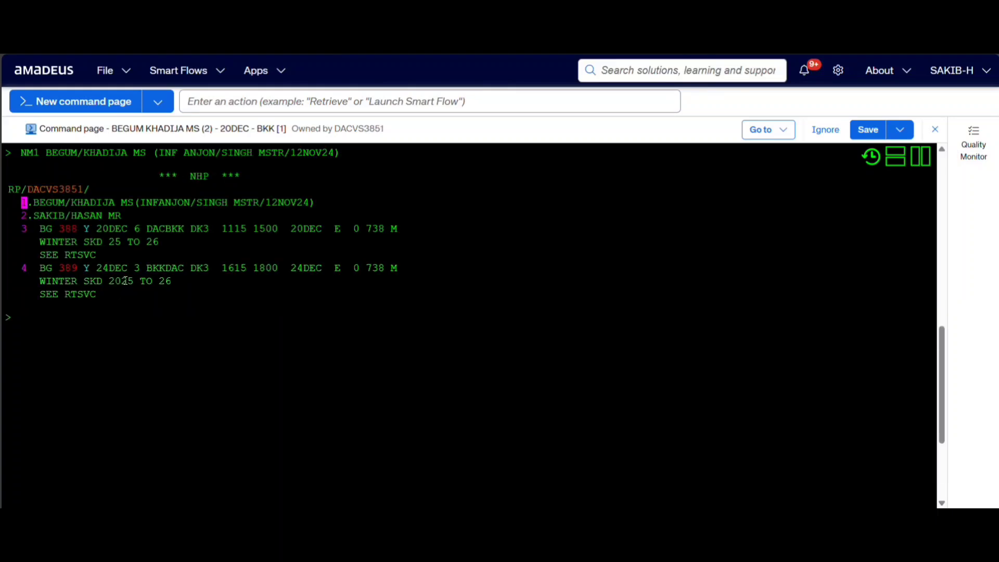
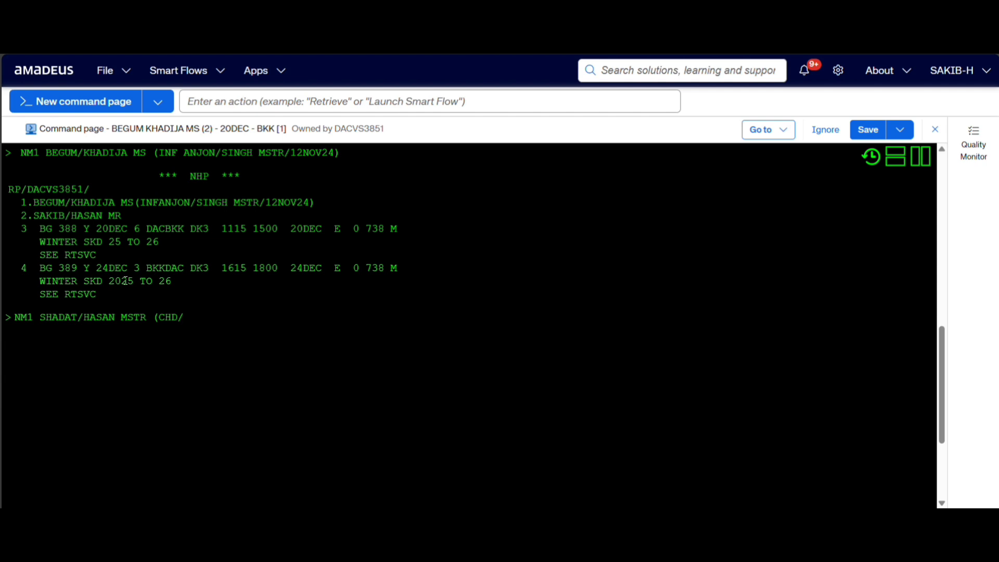
Add the child passenger's name with title MSTR, the CHD code and the date of birth.
type("12NOV20)")
key("Return")
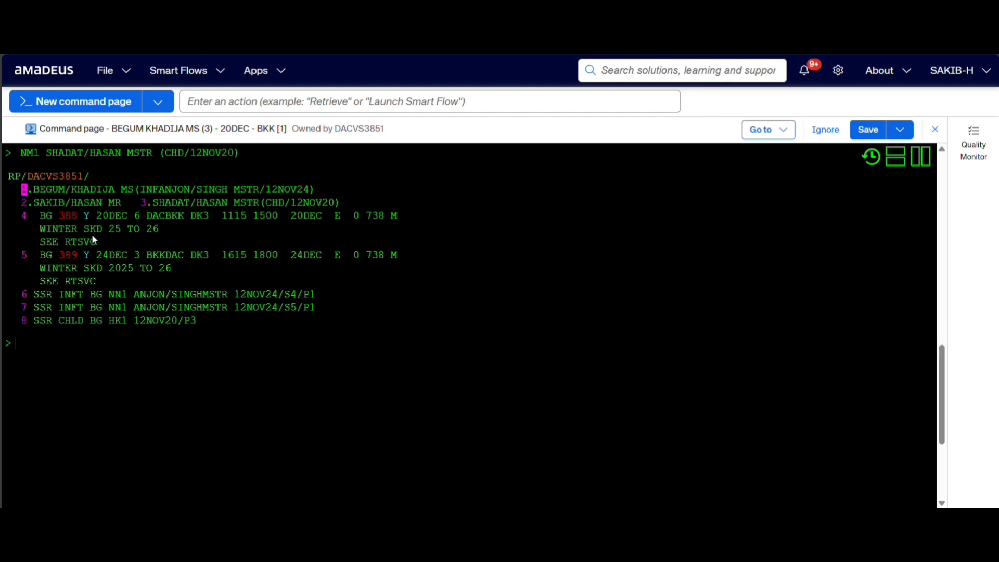
Price the booking in its booked class with FXX, examine each passenger type's fare, and redisplay the booking with RT.
type("FXX")
key("Return")
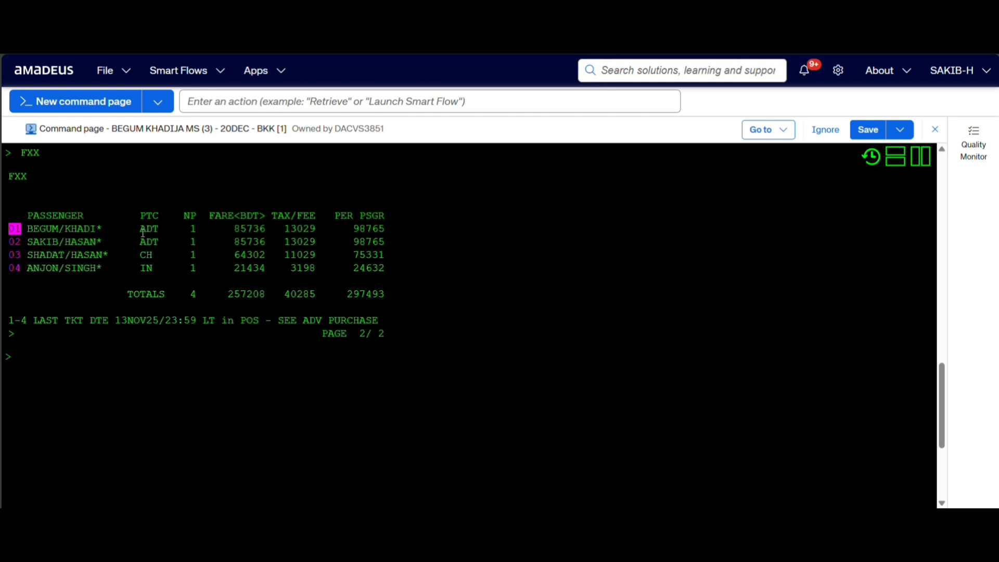
left_click_drag(140, 229, 384, 225)
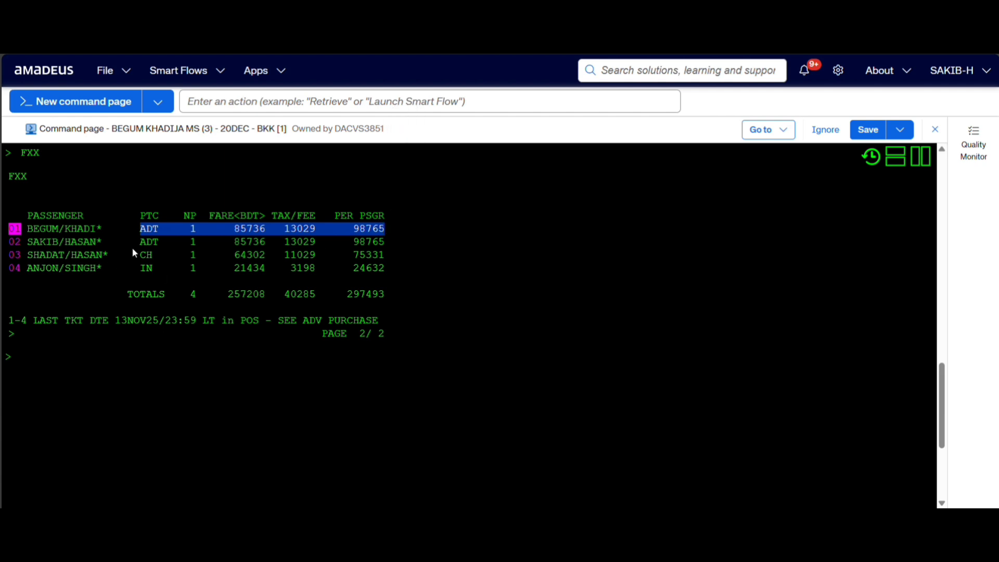
left_click_drag(140, 241, 384, 243)
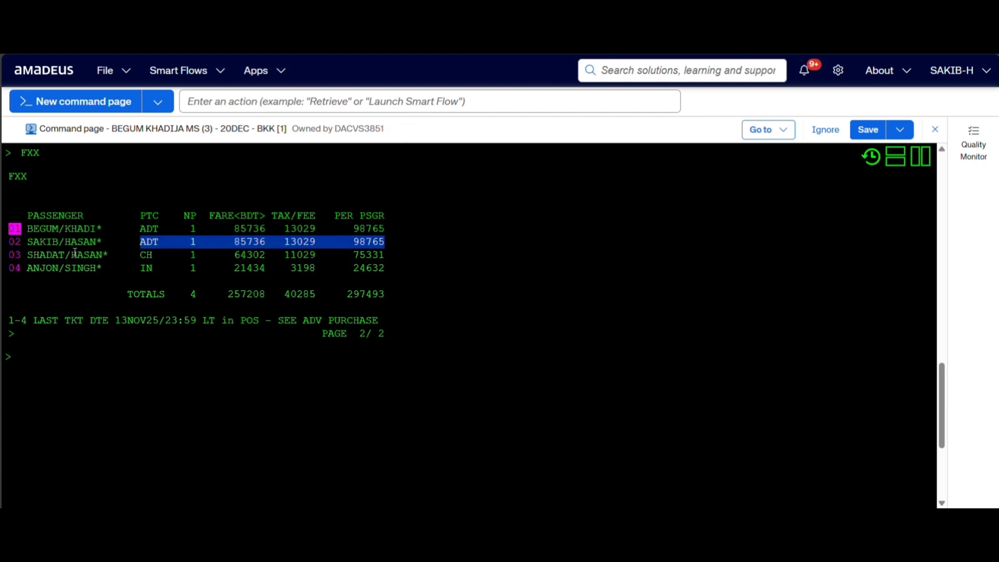
left_click_drag(151, 253, 381, 259)
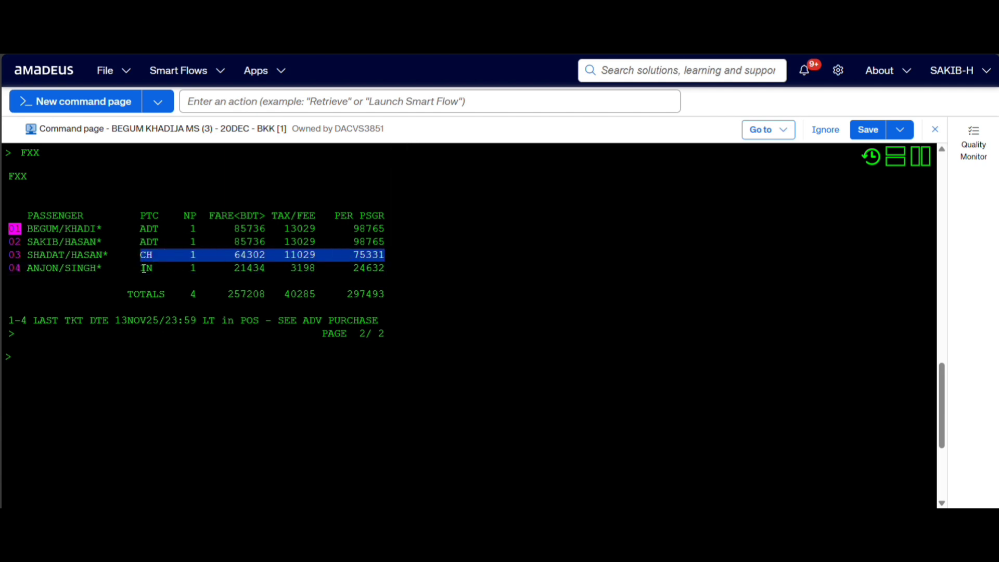
left_click_drag(144, 269, 385, 269)
left_click(146, 377)
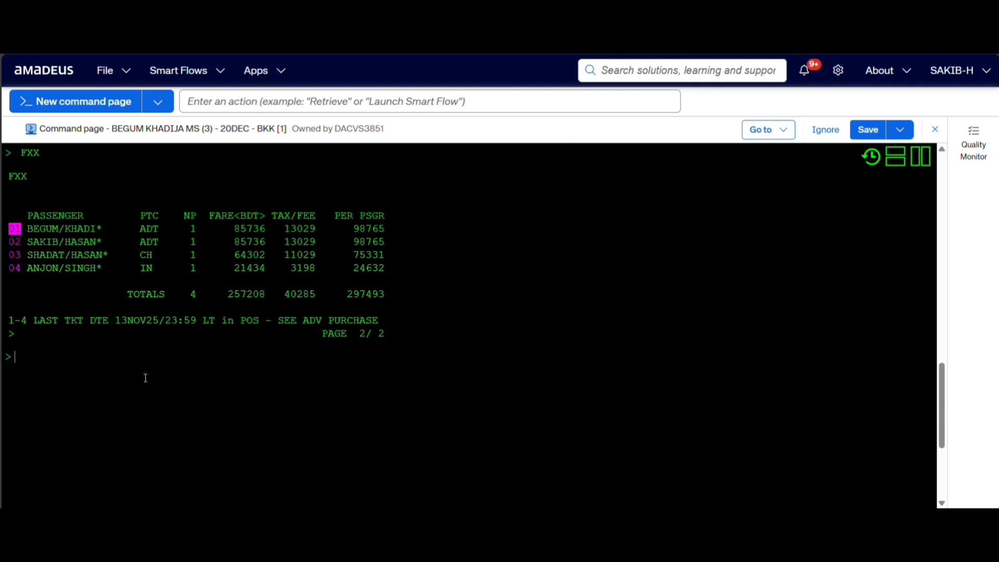
type("RT")
key("Return")
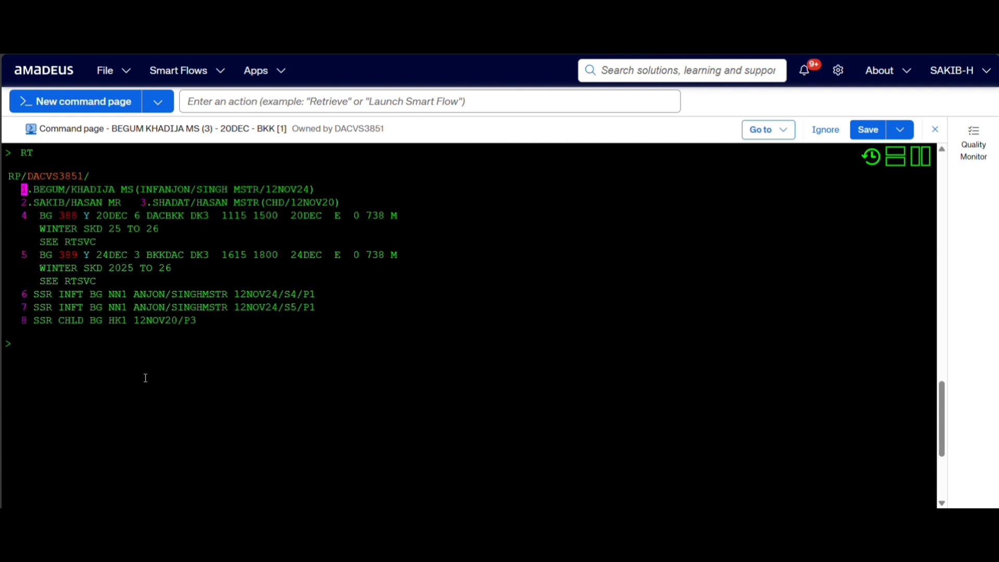
type("FXX= SA")
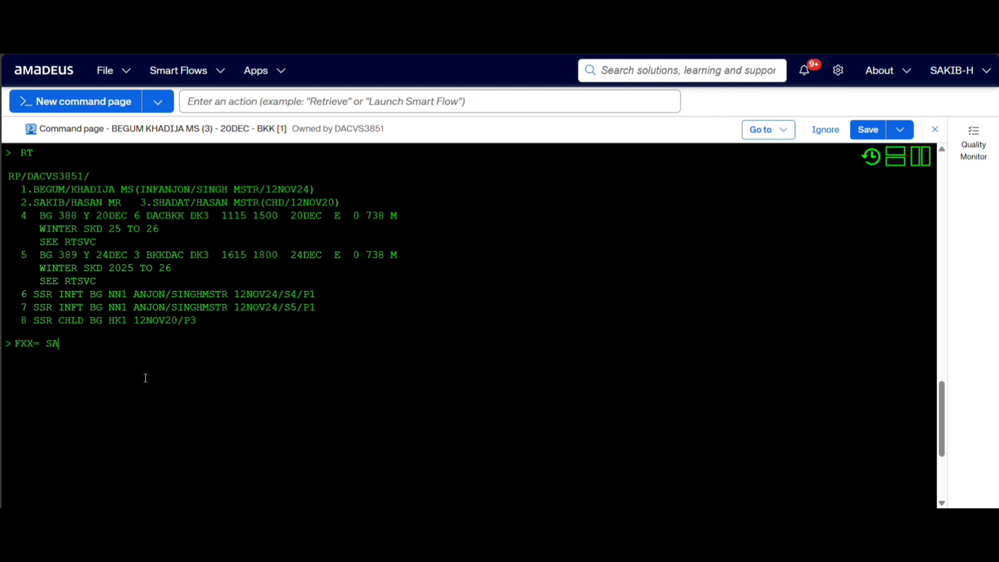
type("ME CLASS FARE")
left_click_drag(141, 344, 14, 351)
triple_click(66, 372)
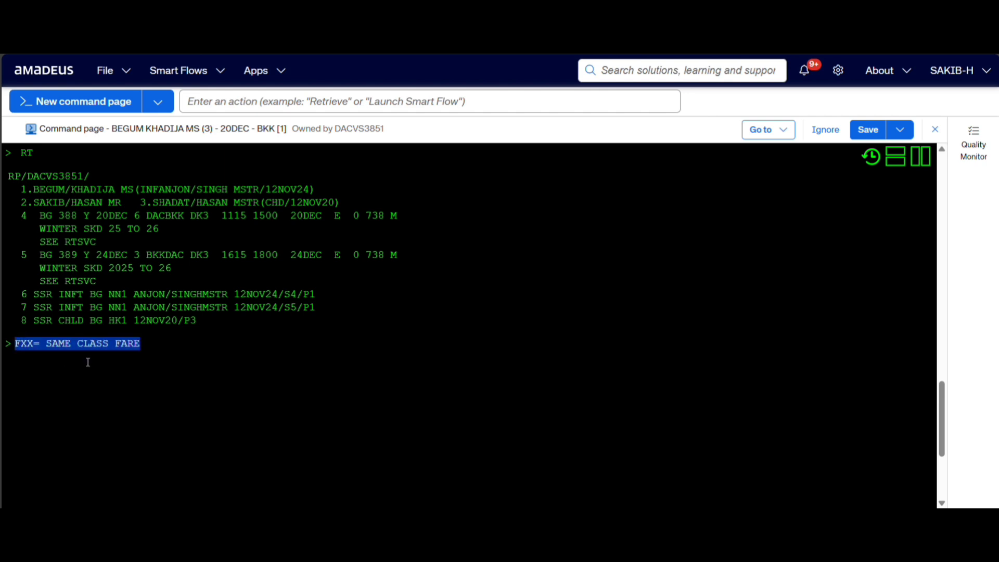
left_click(147, 347)
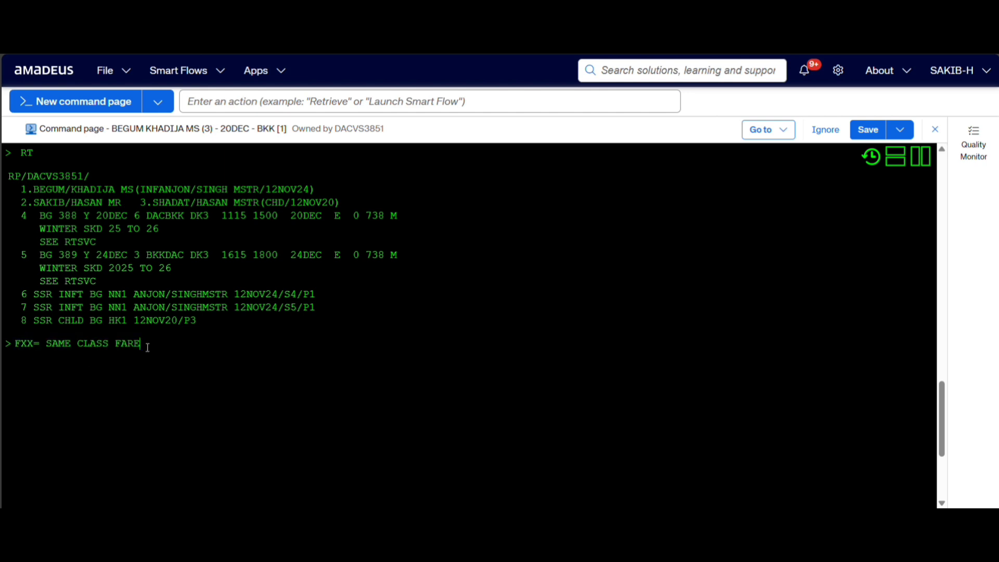
key("BackSpace")
key("BackSpace")
key("BackSpace")
key("BackSpace")
key("BackSpace")
key("BackSpace")
key("BackSpace")
key("BackSpace")
key("BackSpace")
key("BackSpace")
key("BackSpace")
key("BackSpace")
key("BackSpace")
key("BackSpace")
key("BackSpace")
key("BackSpace")
key("BackSpace")
key("BackSpace")
key("BackSpace")
key("BackSpace")
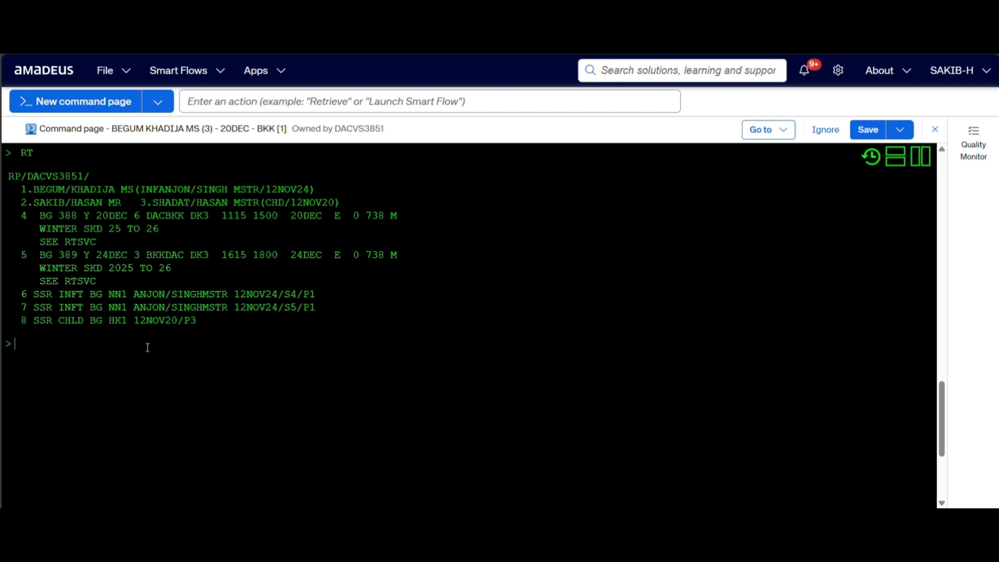
Check the earlier fares and both Y-class segments, and rebook the itinerary at the lowest available fare with FXR.
scroll(147, 347, "up", 4)
scroll(148, 347, "down", 2)
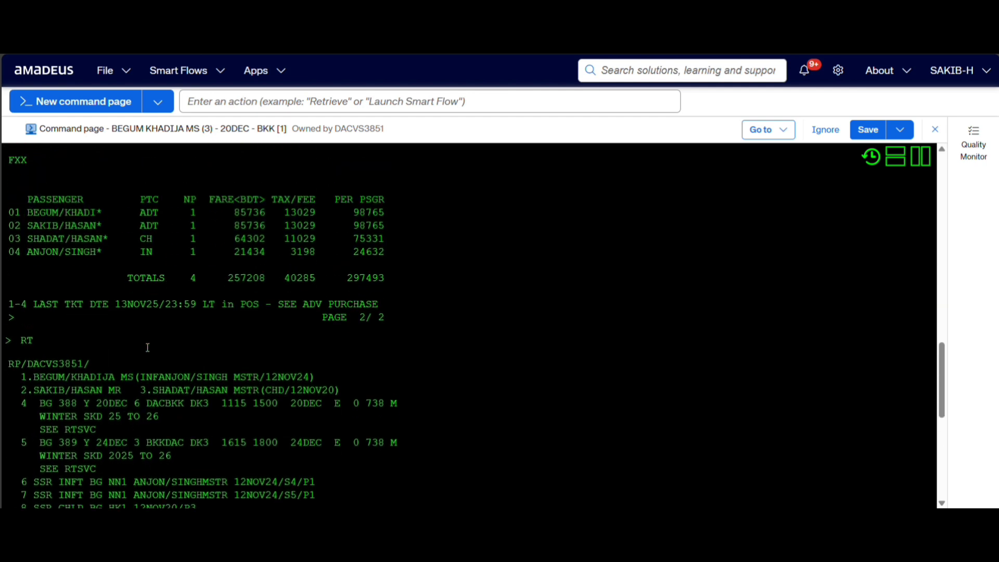
scroll(104, 350, "up", 2)
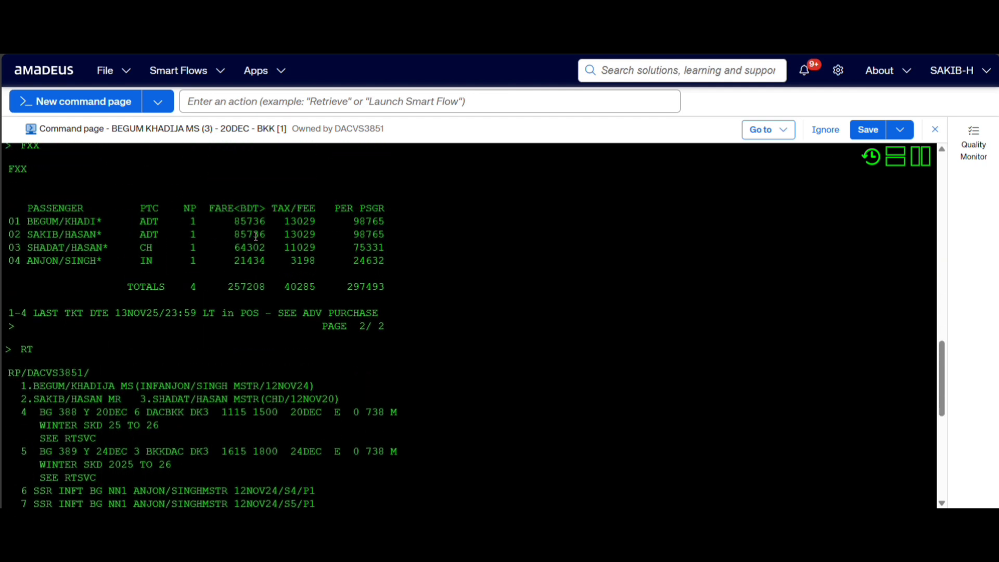
scroll(388, 237, "down", 4)
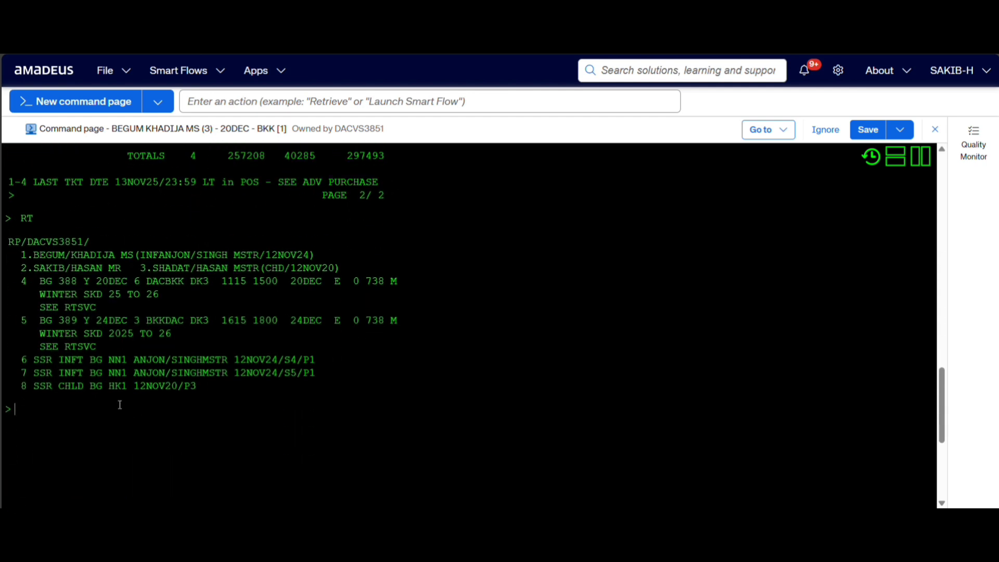
left_click_drag(40, 281, 341, 281)
left_click_drag(41, 320, 322, 320)
type("FXR")
key("Return")
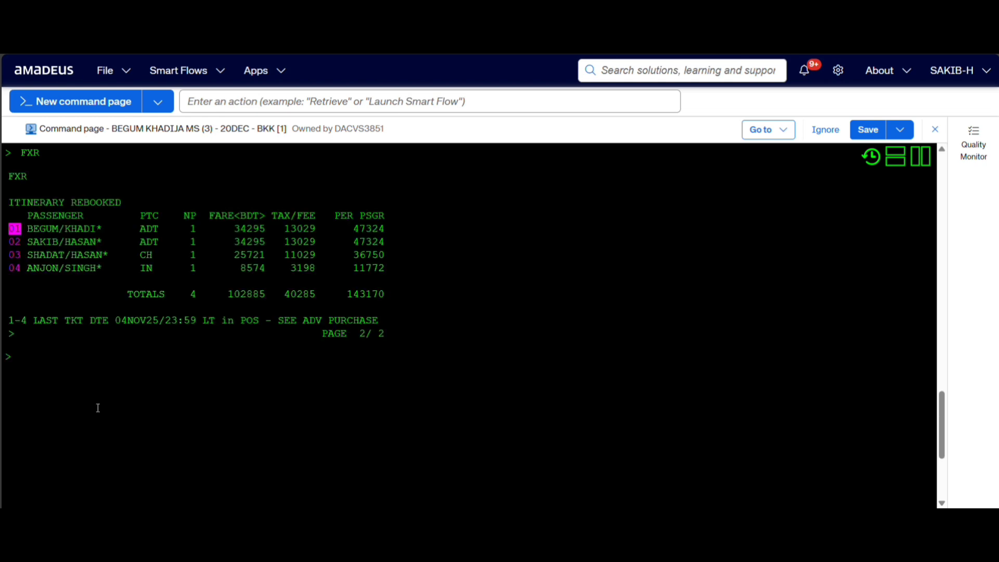
Redisplay the booking with RT and compare both segments' booking classes with those in the earlier display.
type("RT")
key("Return")
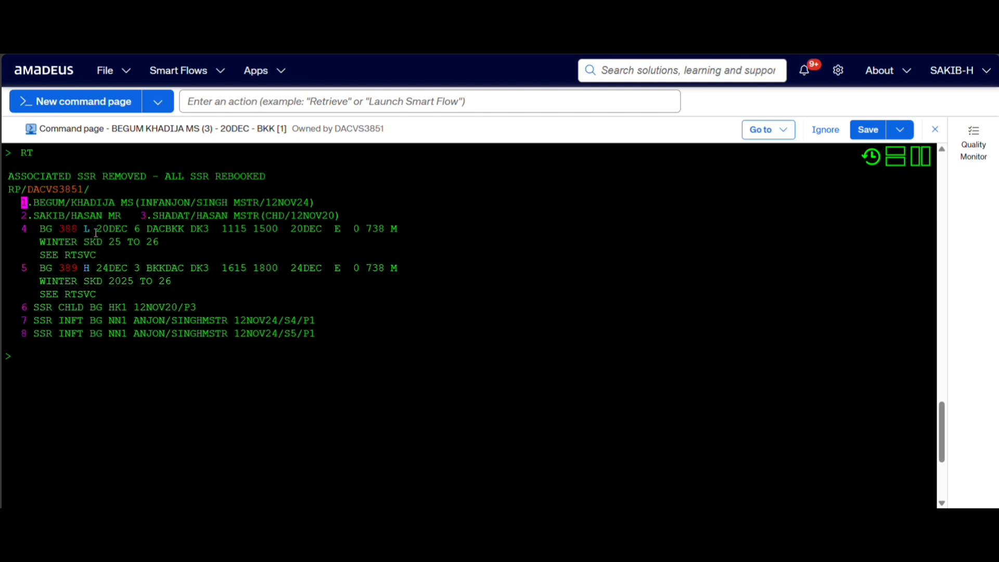
left_click_drag(95, 231, 79, 231)
left_click_drag(95, 268, 84, 269)
scroll(142, 319, "up", 10)
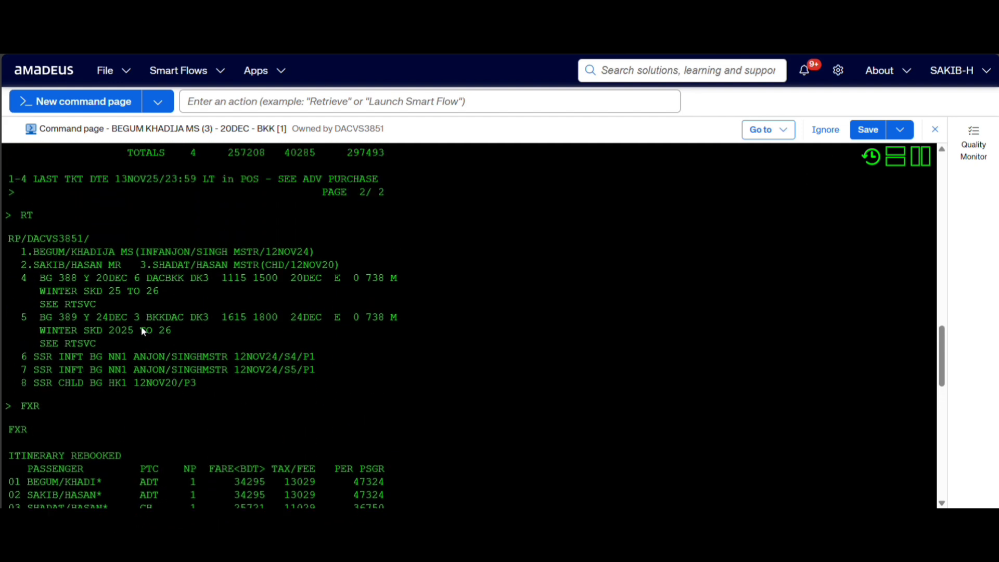
left_click_drag(90, 282, 71, 279)
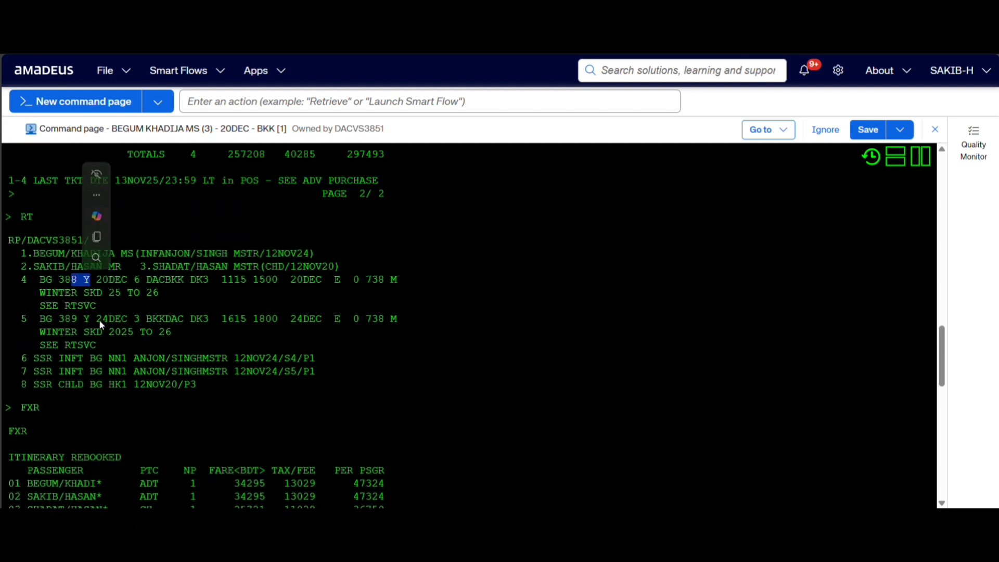
left_click_drag(96, 320, 89, 320)
scroll(90, 323, "down", 10)
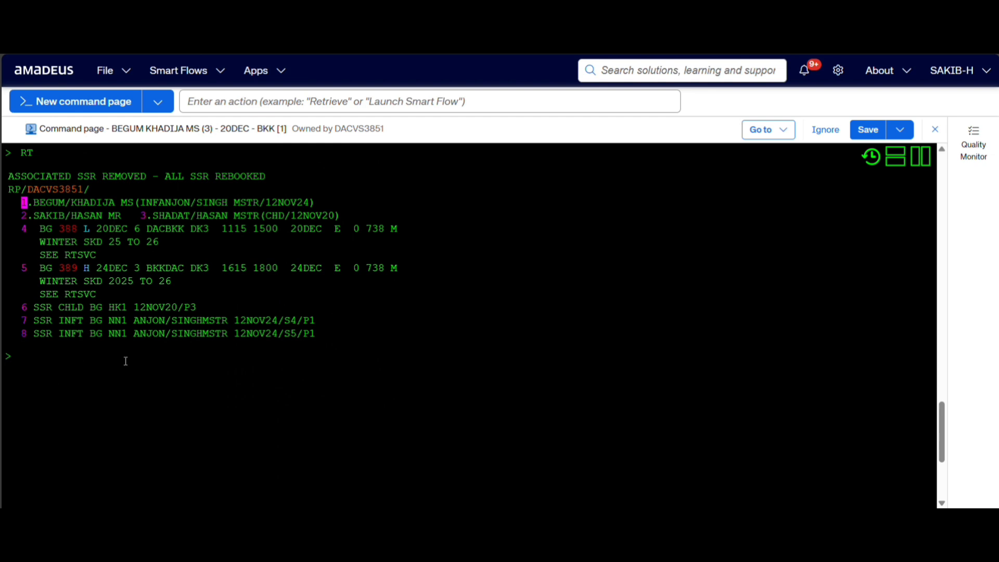
Run FXR again on the rebooked itinerary to check for a lower fare.
type("FXR")
key("Return")
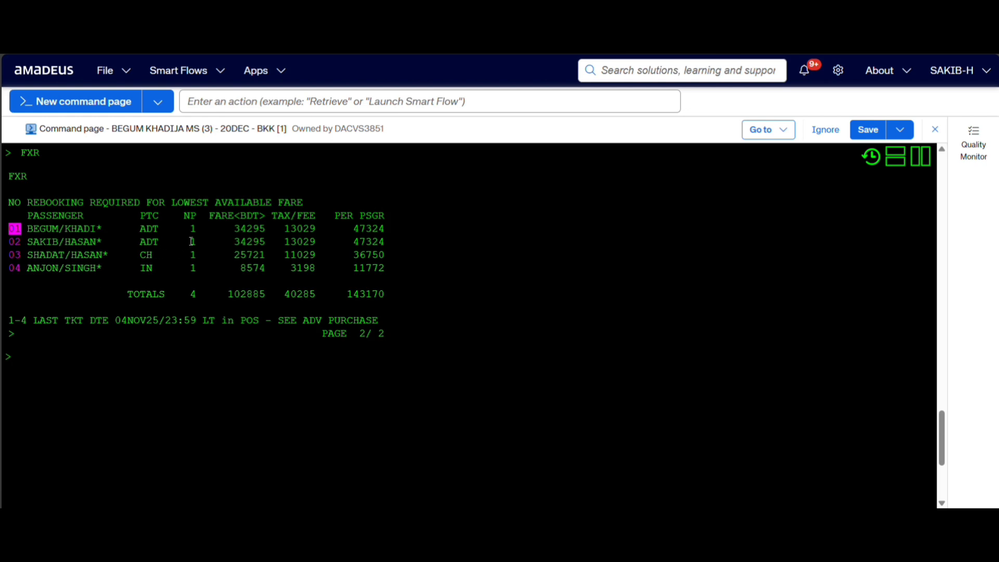
Examine the passenger types, base fares, taxes and per-passenger totals in the FXR pricing result.
left_click_drag(350, 219, 373, 219)
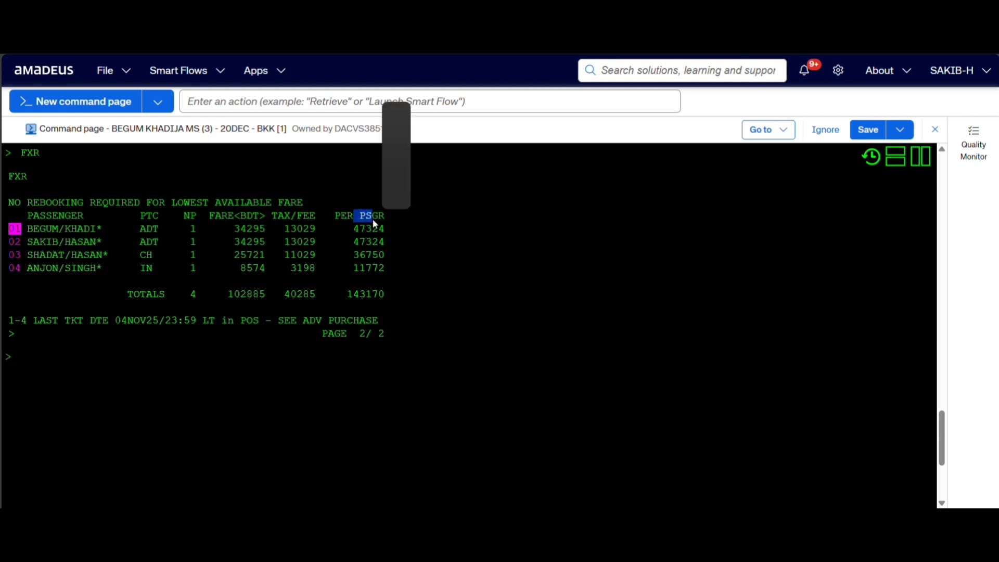
left_click_drag(78, 229, 385, 230)
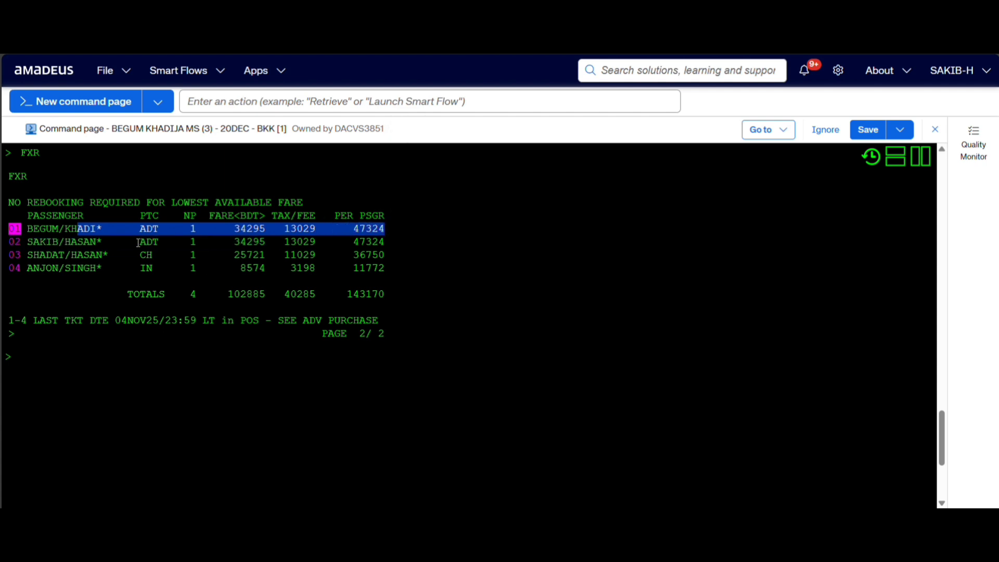
left_click(29, 239)
left_click_drag(30, 239, 384, 242)
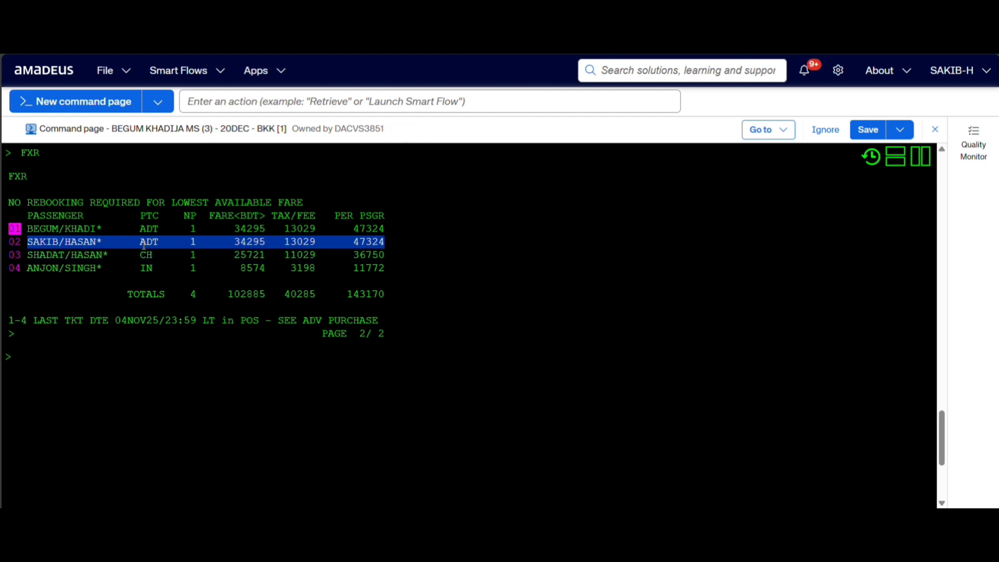
left_click_drag(141, 255, 160, 251)
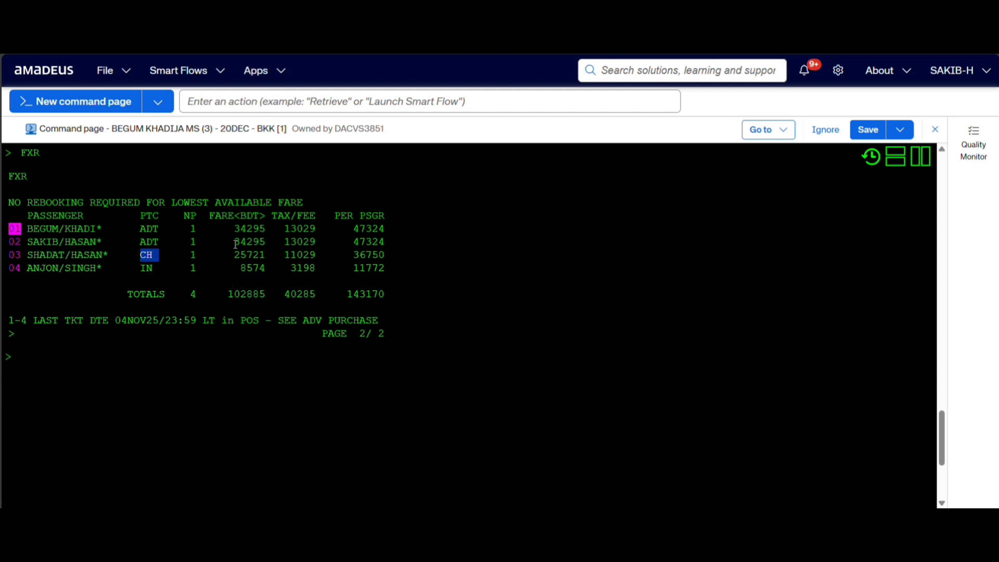
left_click_drag(237, 229, 284, 231)
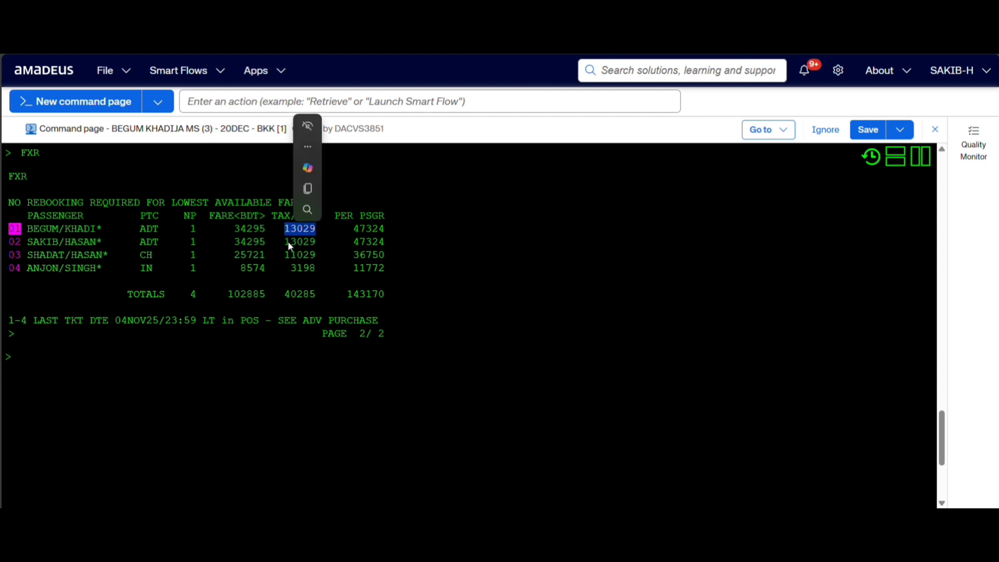
left_click_drag(353, 229, 384, 228)
Redisplay the booking with RT after reviewing the repeated FXR pricing.
left_click(117, 357)
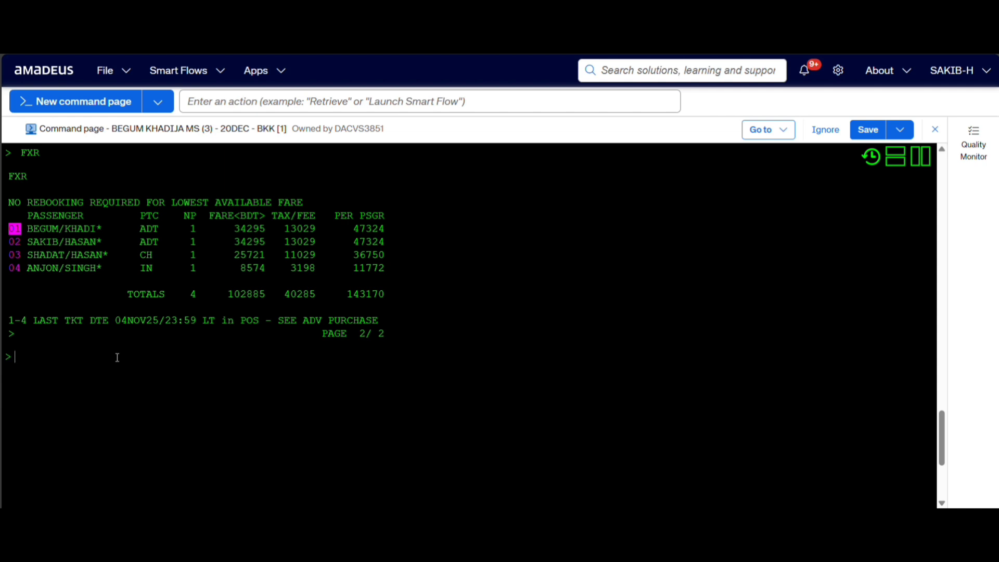
type("RT")
key("Return")
type("F")
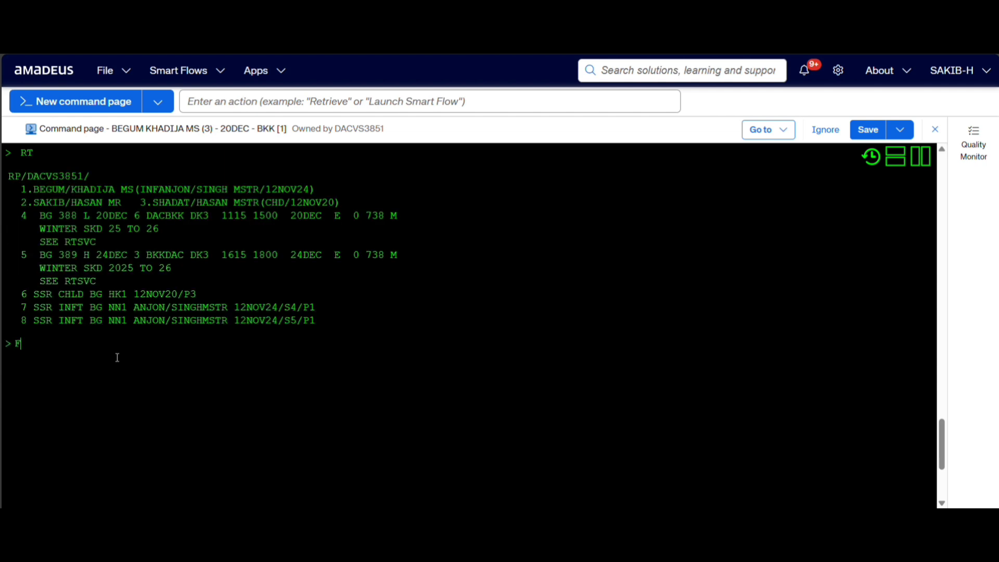
type("XR=LOWESR")
key("BackSpace")
type("T AVAI")
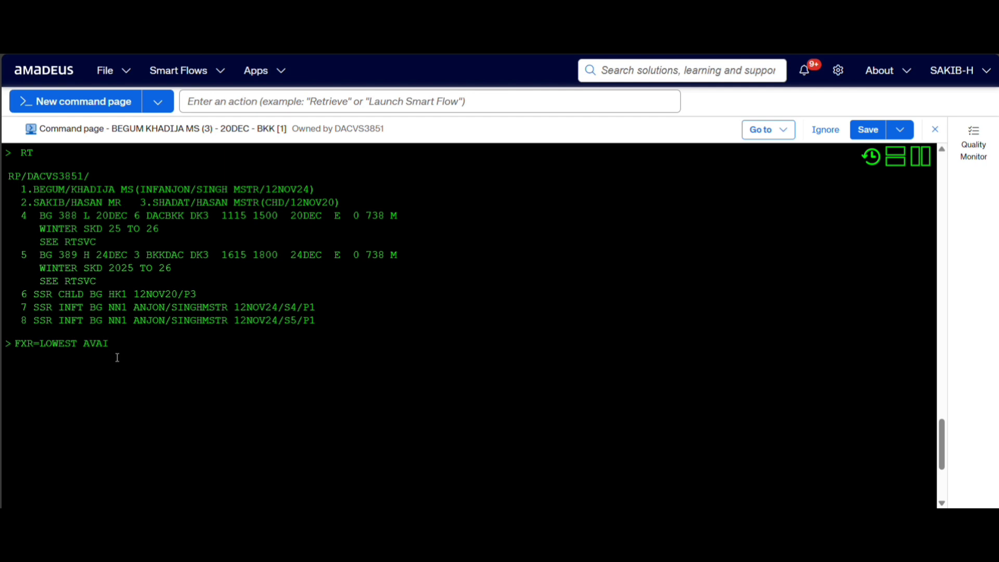
type("ABLE FARE")
key("BackSpace")
key("BackSpace")
key("BackSpace")
key("BackSpace")
key("BackSpace")
key("BackSpace")
key("BackSpace")
key("BackSpace")
key("BackSpace")
key("BackSpace")
key("BackSpace")
key("BackSpace")
key("BackSpace")
key("BackSpace")
key("BackSpace")
key("BackSpace")
key("BackSpace")
key("BackSpace")
key("BackSpace")
key("BackSpace")
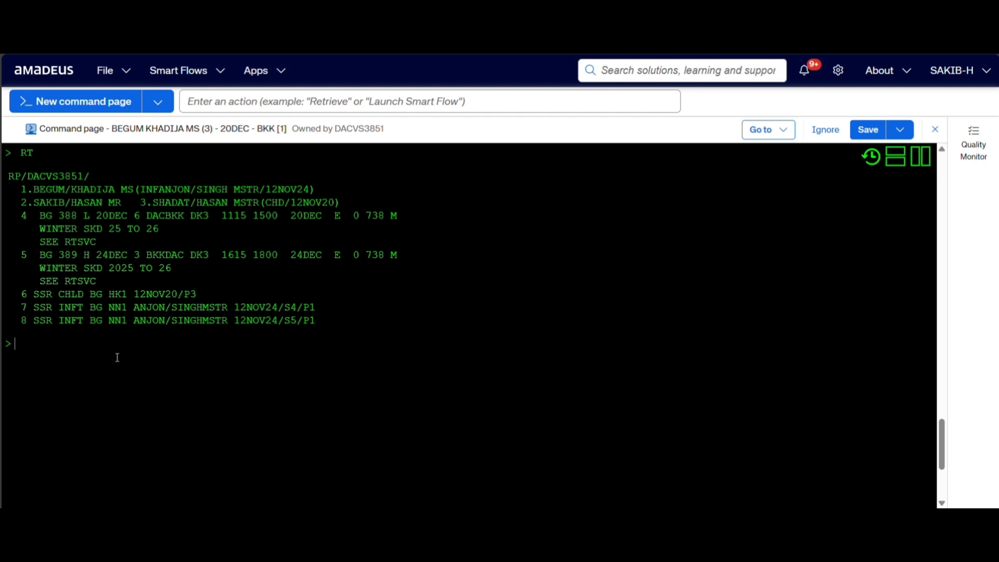
Price the booking at the lowest possible fare regardless of seat availability with FXL.
type("FXL")
key("Return")
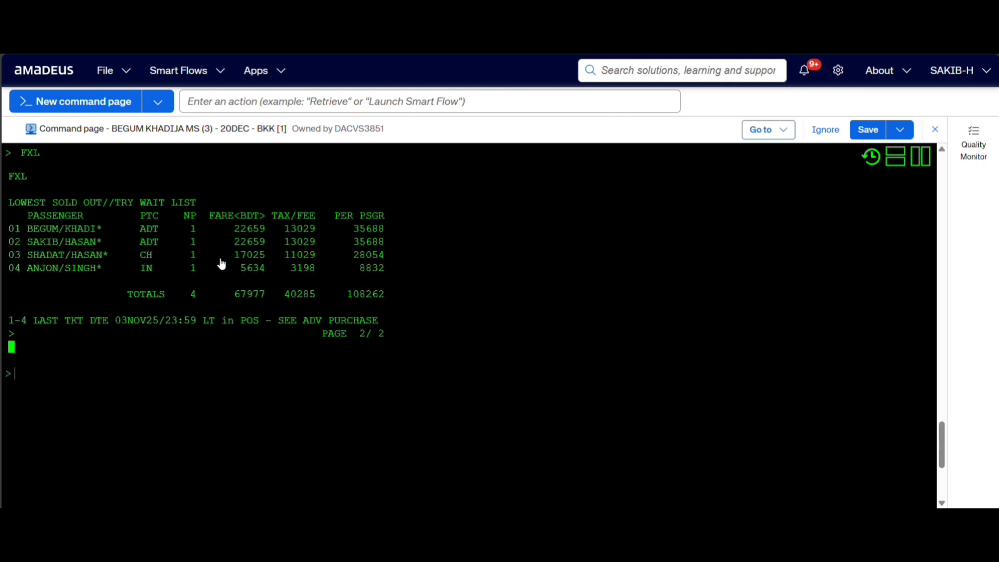
Compare the per-passenger totals of the FXL result with those of the earlier FXR result.
scroll(145, 351, "up", 2)
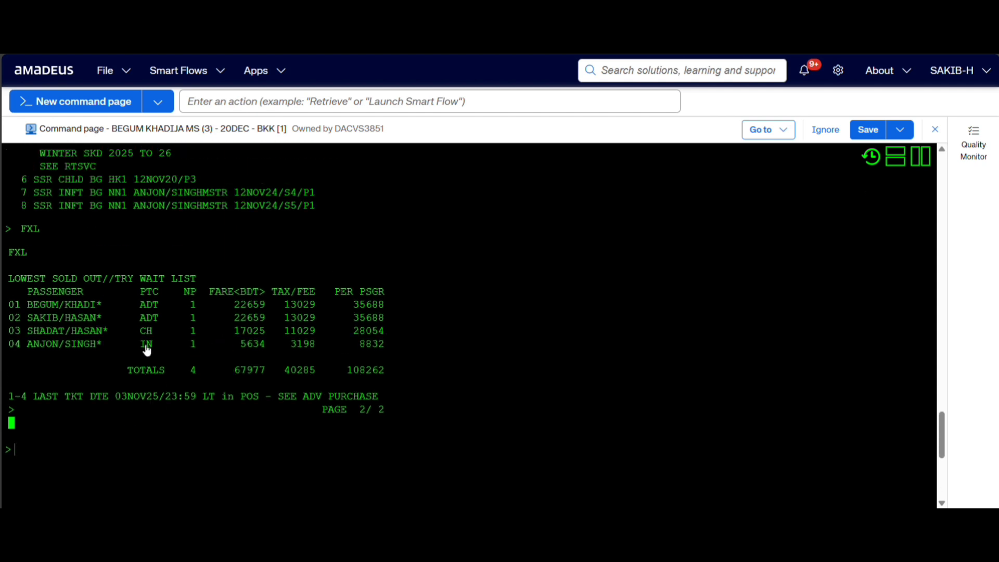
scroll(146, 351, "up", 3)
scroll(146, 350, "down", 2)
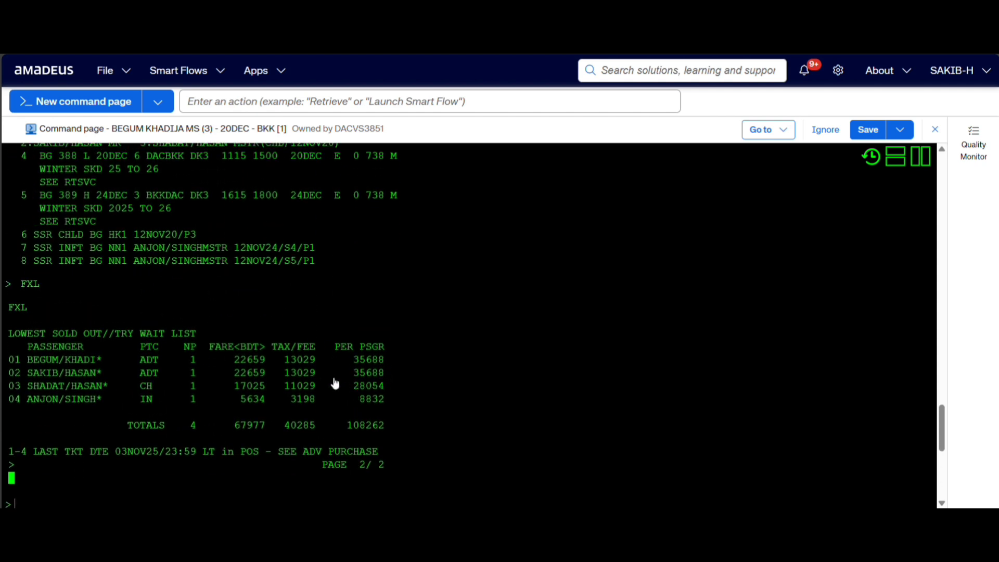
scroll(333, 364, "up", 2)
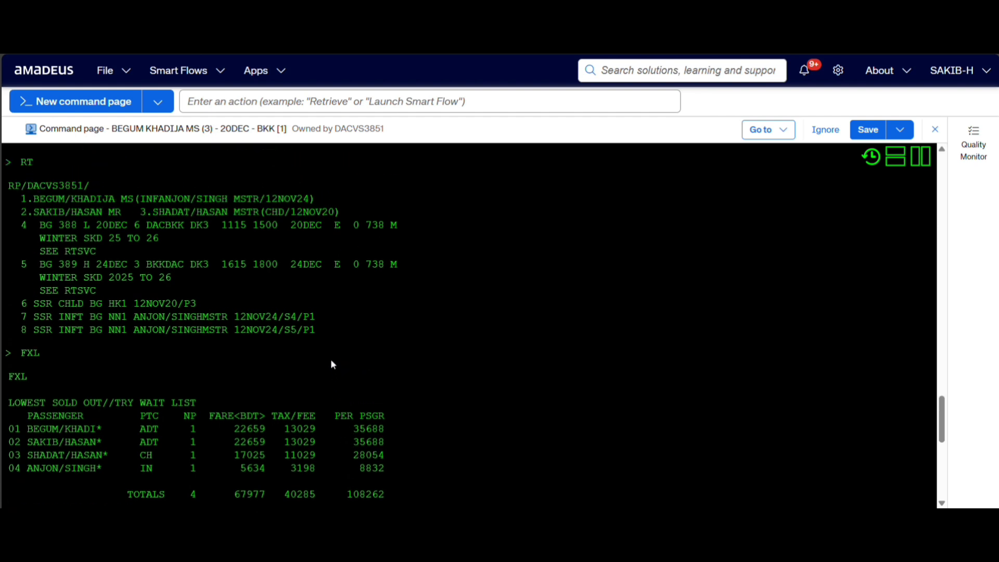
scroll(333, 364, "up", 5)
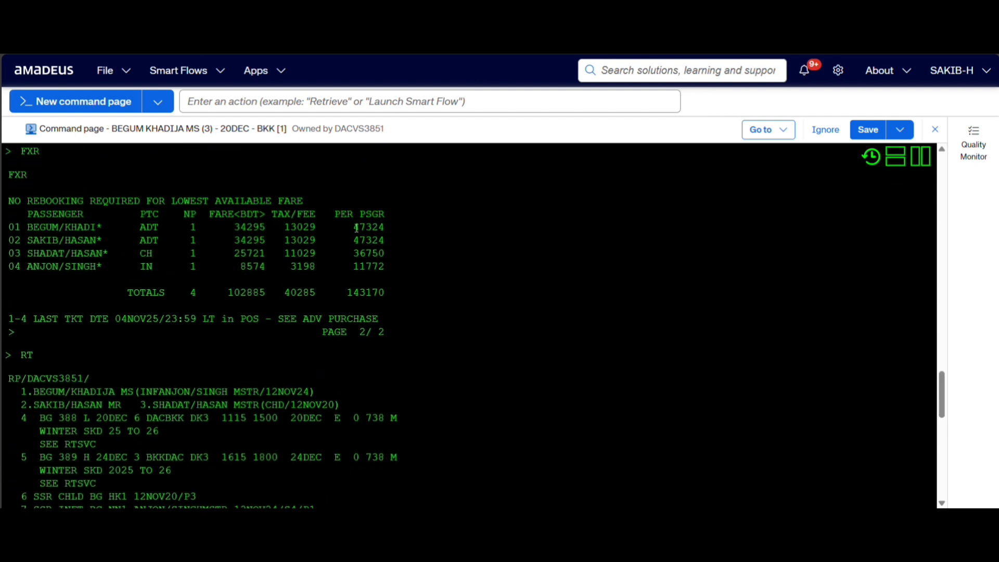
left_click_drag(356, 227, 390, 401)
scroll(376, 287, "down", 3)
scroll(376, 287, "down", 3)
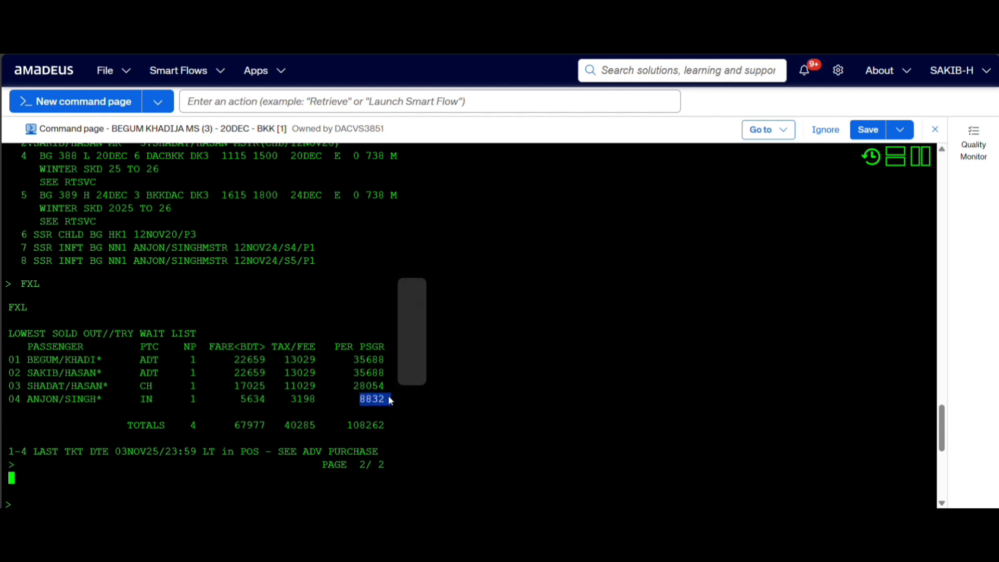
scroll(312, 401, "down", 5)
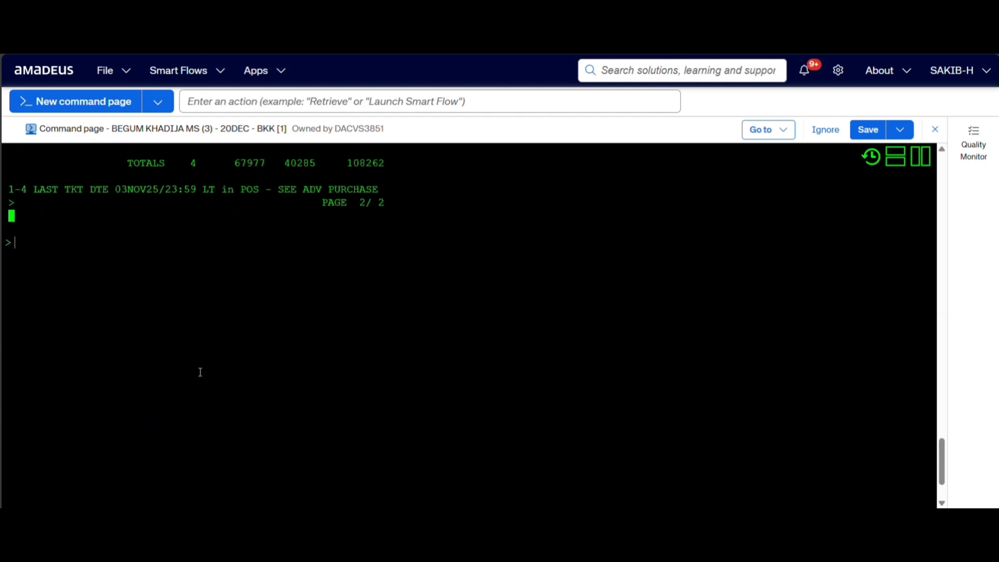
type("FXL= LOWEST PO")
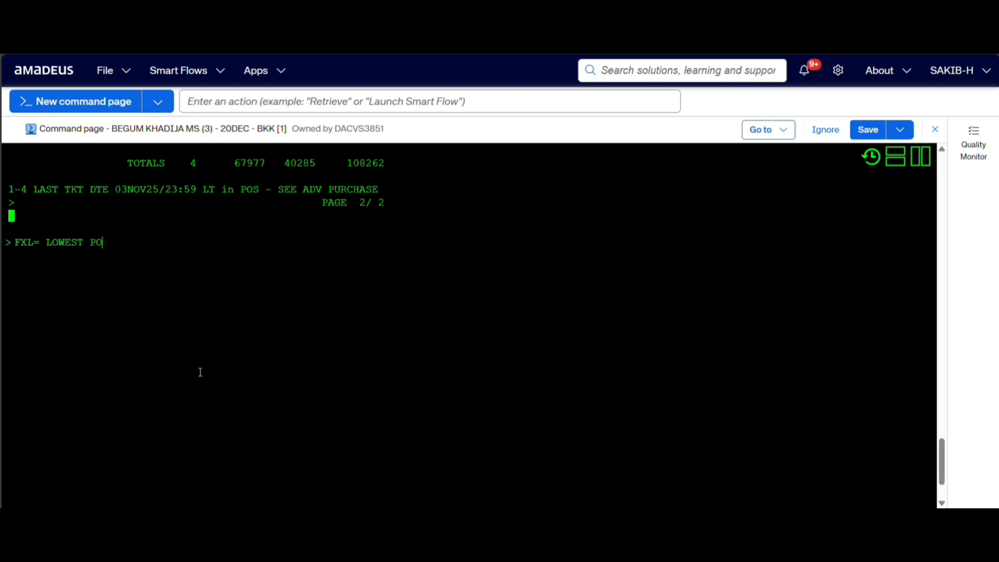
type("SSIBLE PRICE")
key("BackSpace")
key("BackSpace")
key("BackSpace")
key("BackSpace")
key("BackSpace")
key("BackSpace")
key("BackSpace")
key("BackSpace")
key("BackSpace")
key("BackSpace")
key("BackSpace")
key("BackSpace")
key("BackSpace")
key("BackSpace")
key("BackSpace")
key("BackSpace")
key("BackSpace")
key("BackSpace")
key("BackSpace")
key("BackSpace")
key("BackSpace")
key("BackSpace")
key("BackSpace")
key("BackSpace")
key("BackSpace")
key("BackSpace")
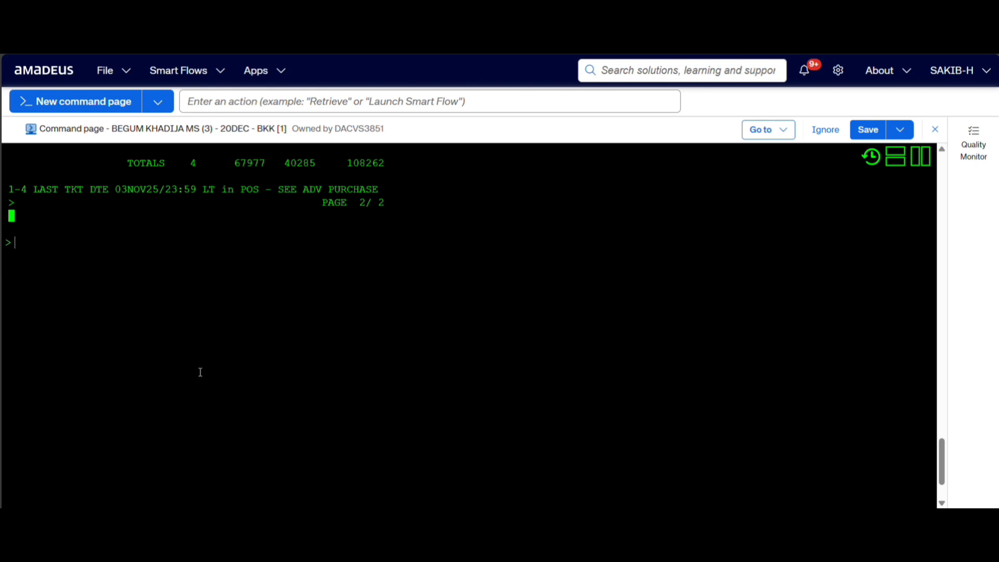
Redisplay the booking with RT, and price it as booked and store the fares with FXP.
type("RT")
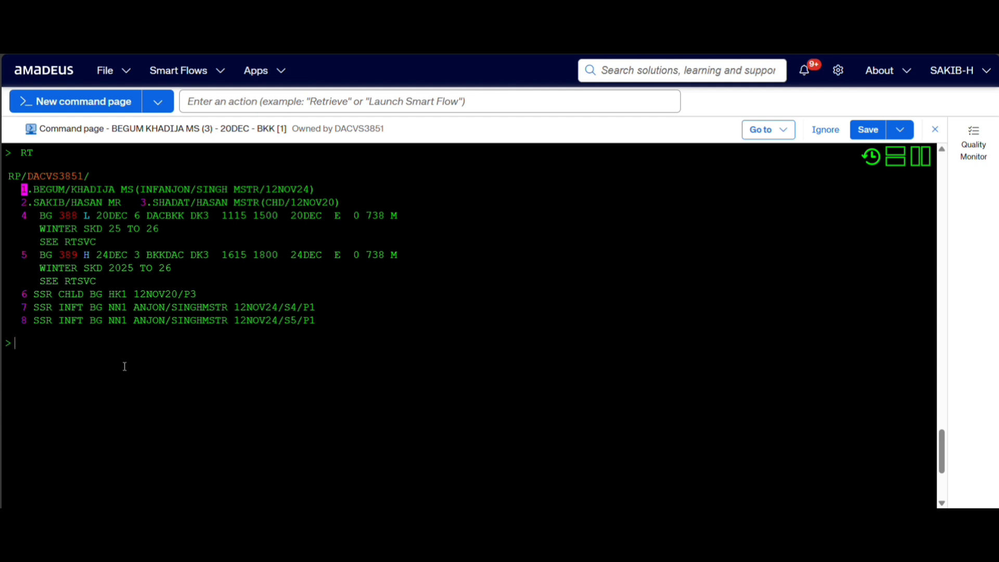
type("FXP=PRICE")
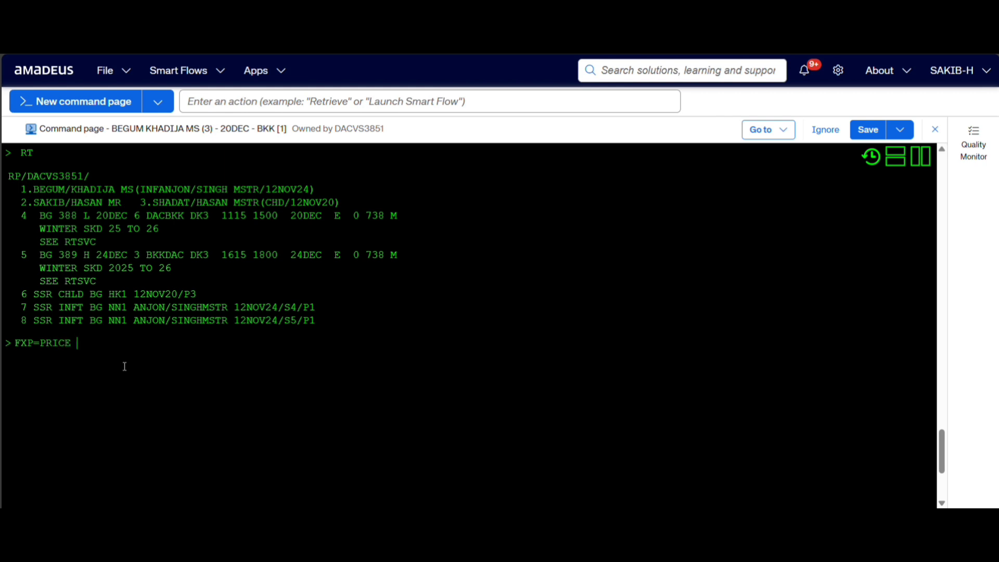
type(" SAVE COMMAND")
key("BackSpace")
key("BackSpace")
key("BackSpace")
key("BackSpace")
key("BackSpace")
key("BackSpace")
key("BackSpace")
key("BackSpace")
key("BackSpace")
key("BackSpace")
key("BackSpace")
key("BackSpace")
key("BackSpace")
key("BackSpace")
key("BackSpace")
key("BackSpace")
key("BackSpace")
key("BackSpace")
key("BackSpace")
key("Return")
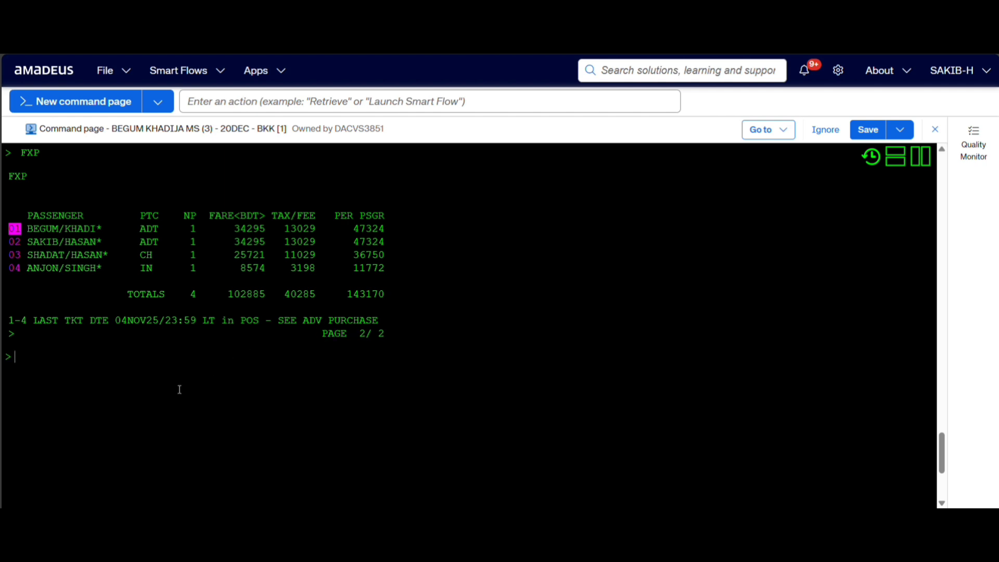
List the stored fare records with TQT, and redisplay the booking with RT.
type("TQT")
key("Return")
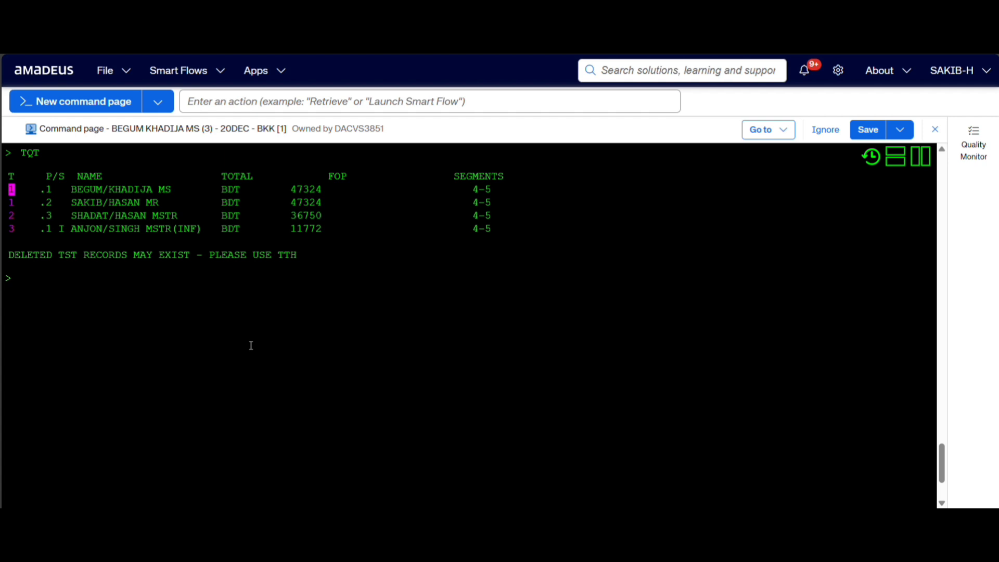
type("RT")
key("Return")
type("FX")
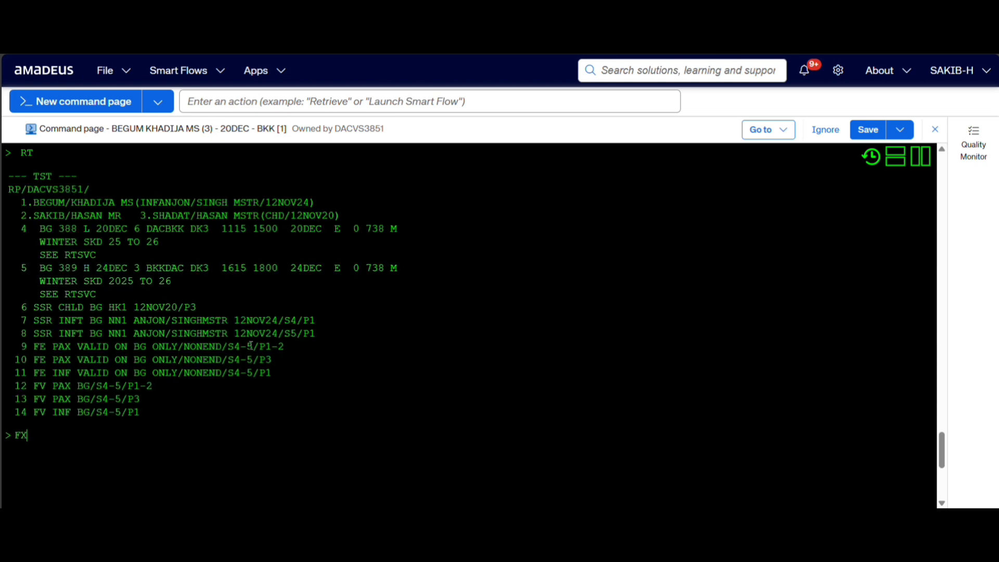
type("B=LOWEST FARE+")
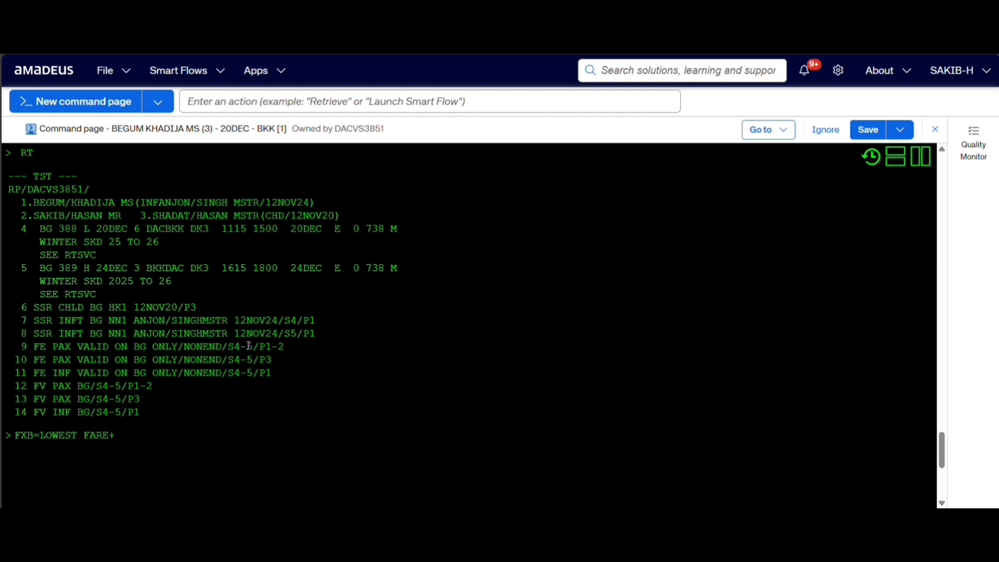
type("SAVE")
key("BackSpace")
key("BackSpace")
key("BackSpace")
key("BackSpace")
key("BackSpace")
key("BackSpace")
key("BackSpace")
key("BackSpace")
key("BackSpace")
key("BackSpace")
key("BackSpace")
key("BackSpace")
key("BackSpace")
key("BackSpace")
key("BackSpace")
key("BackSpace")
key("BackSpace")
key("BackSpace")
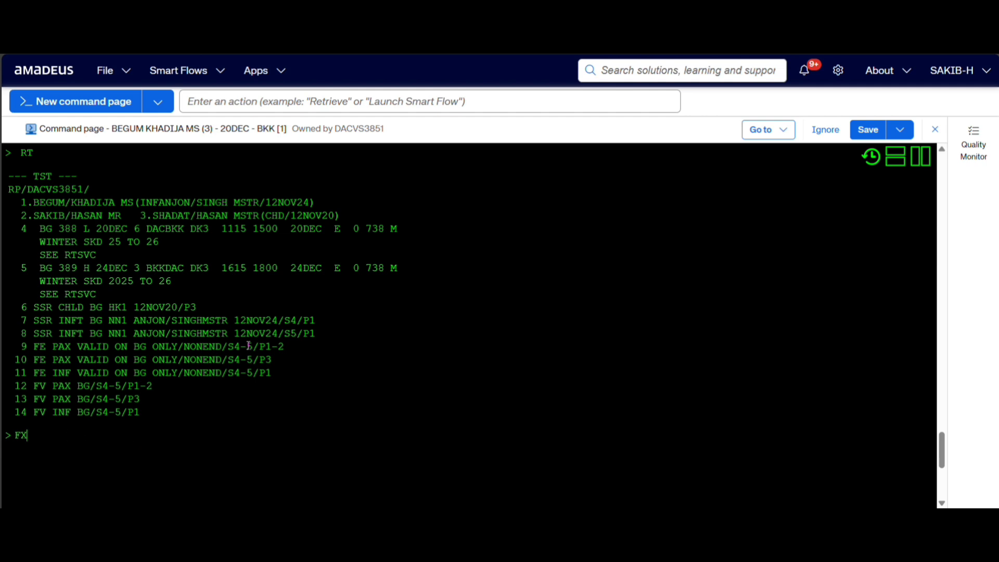
type("R+FXP")
type("+")
key("BackSpace")
type("=FXB")
type("H")
key("BackSpace")
type("KORK")
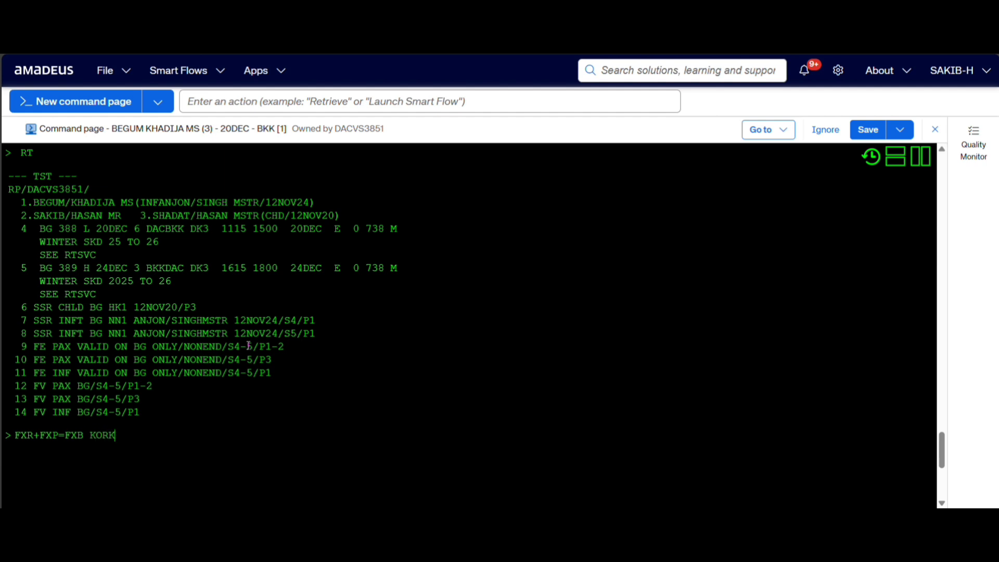
key("BackSpace")
type("KE")
key("BackSpace")
key("BackSpace")
key("BackSpace")
type("LE HOYE JABE")
key("BackSpace")
key("BackSpace")
key("BackSpace")
key("BackSpace")
key("BackSpace")
key("BackSpace")
key("BackSpace")
key("BackSpace")
key("BackSpace")
key("BackSpace")
key("BackSpace")
key("BackSpace")
key("BackSpace")
key("BackSpace")
key("BackSpace")
key("BackSpace")
key("BackSpace")
key("BackSpace")
key("BackSpace")
key("BackSpace")
key("BackSpace")
key("BackSpace")
key("BackSpace")
key("BackSpace")
key("BackSpace")
key("BackSpace")
key("BackSpace")
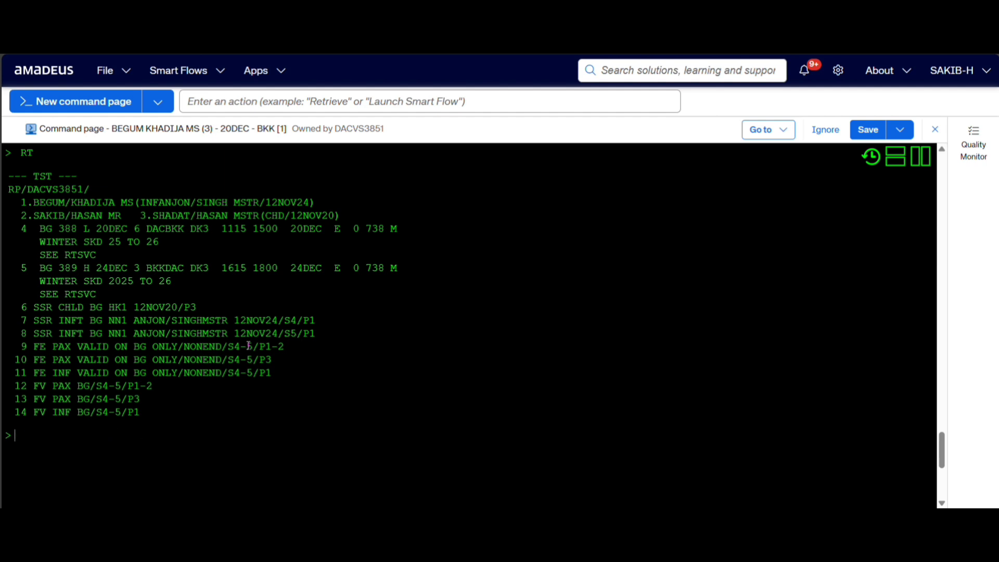
Display the stored fare records with TQT, and delete all of them with TTE/ALL.
type("TQT")
key("Return")
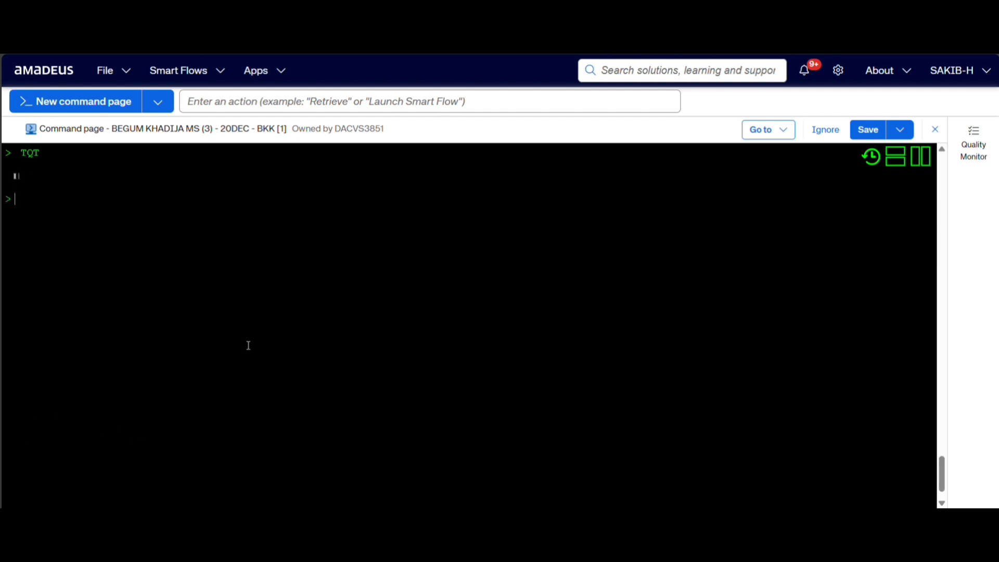
type("TTE/")
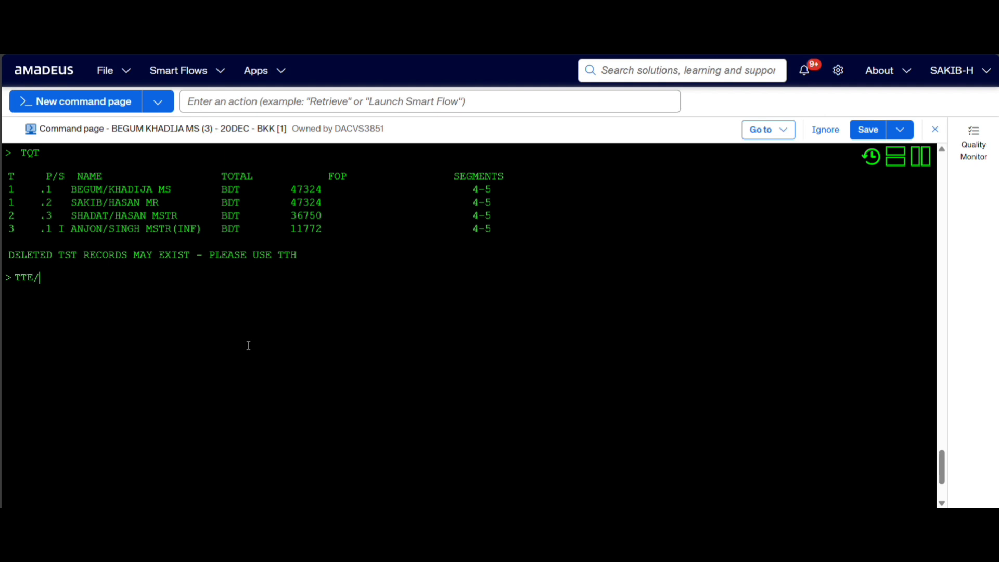
type("ALL")
key("Return")
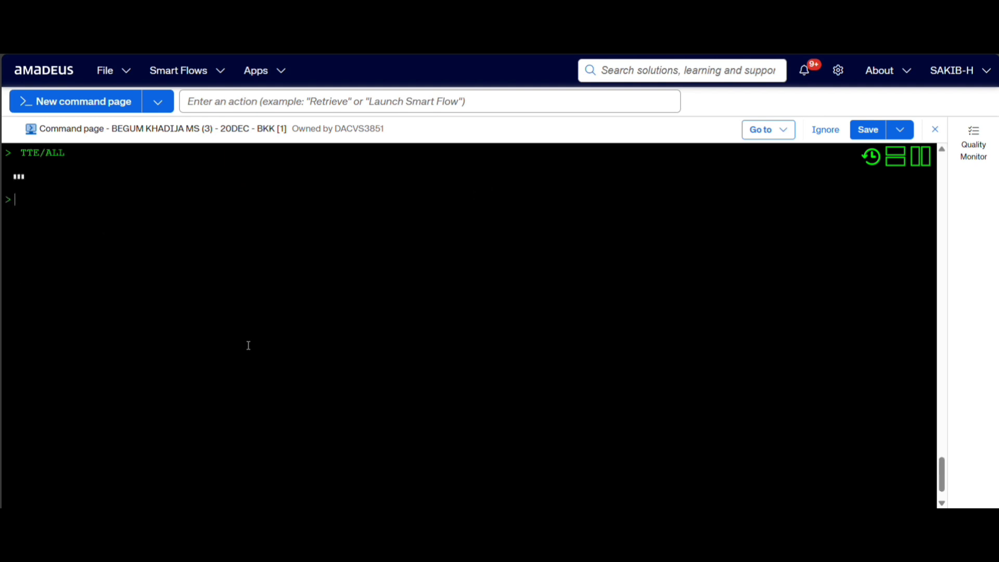
Rebook at the lowest available fare and store the pricing with FXB, and check the new fare records with TQT.
type("FXB")
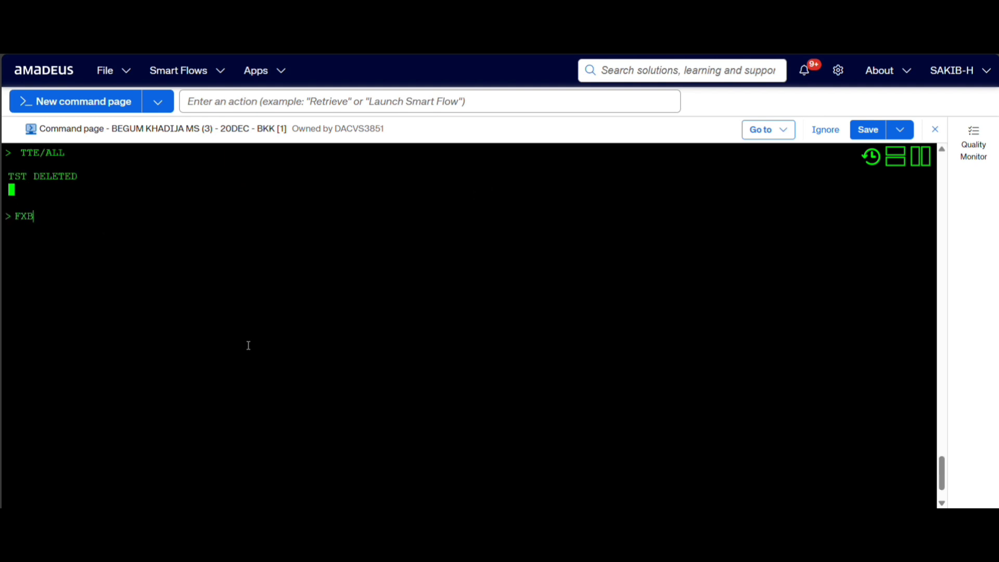
key("Return")
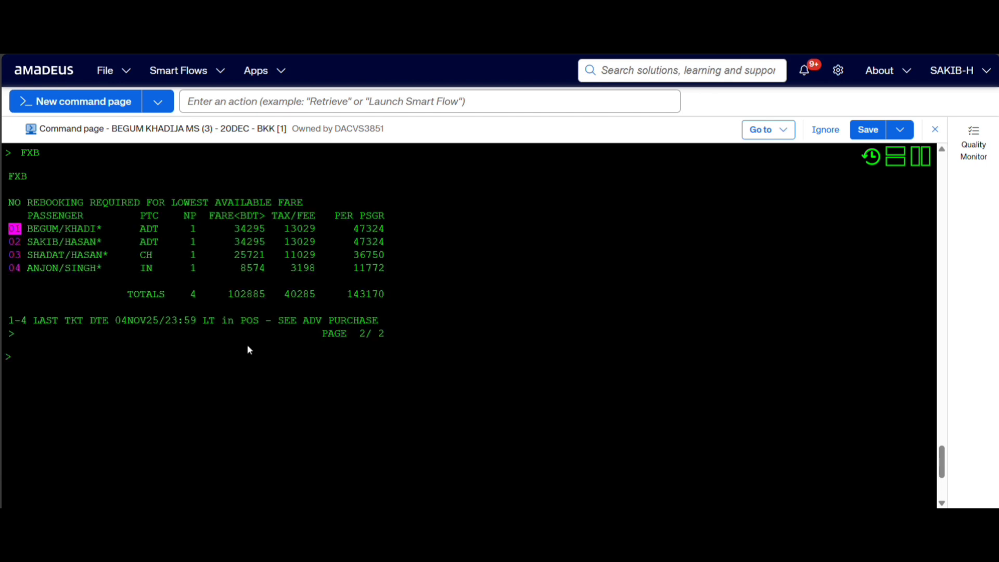
type("TQT")
key("Return")
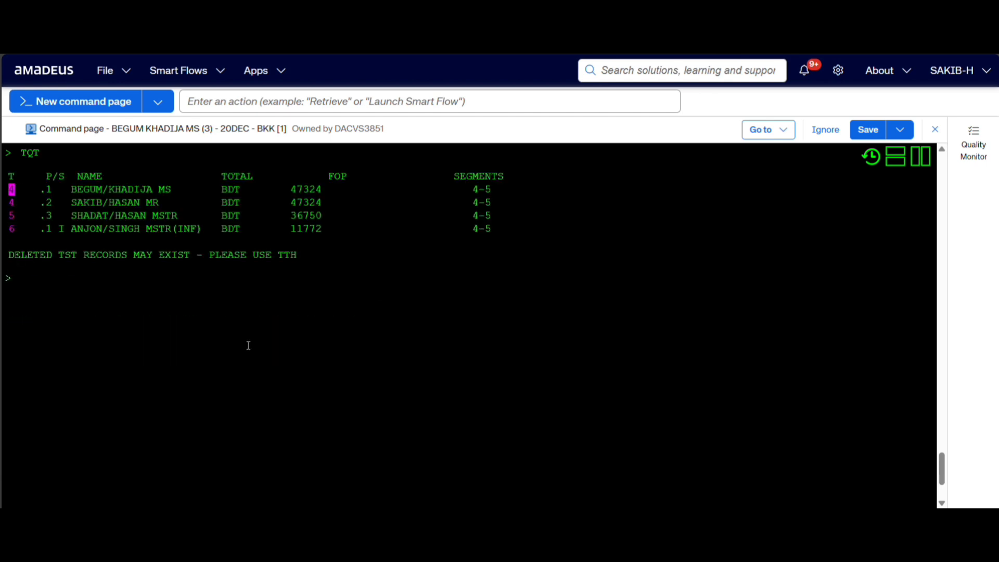